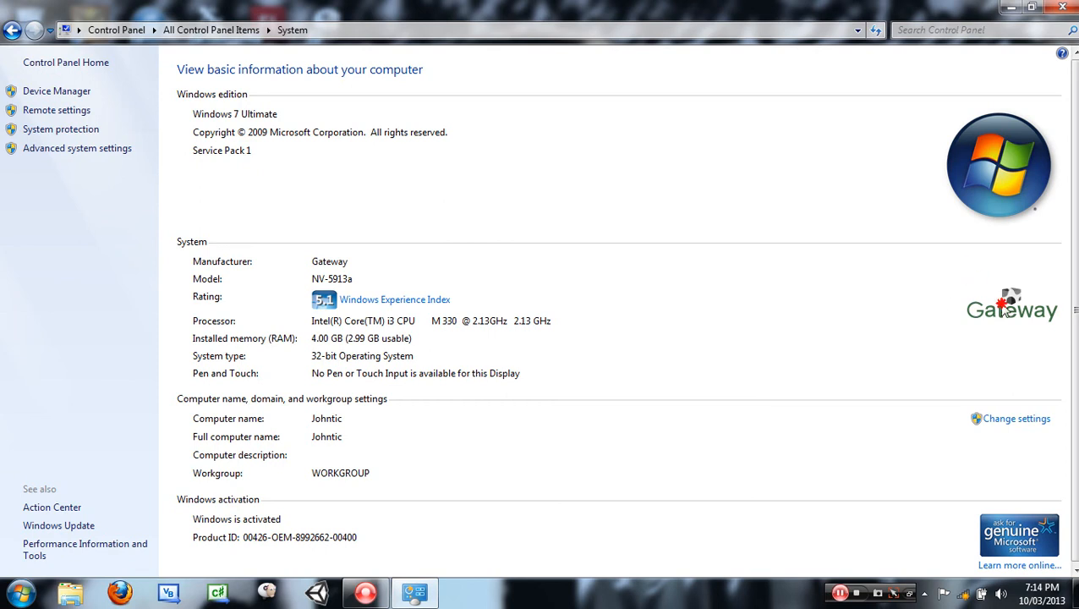
Step: Close the System information window and launch Adobe Photoshop CS5 from the desktop
{"action": "left_click_drag", "start_coordinate": [972, 282], "coordinate": [1065, 330]}
{"action": "left_click", "coordinate": [1063, 7]}
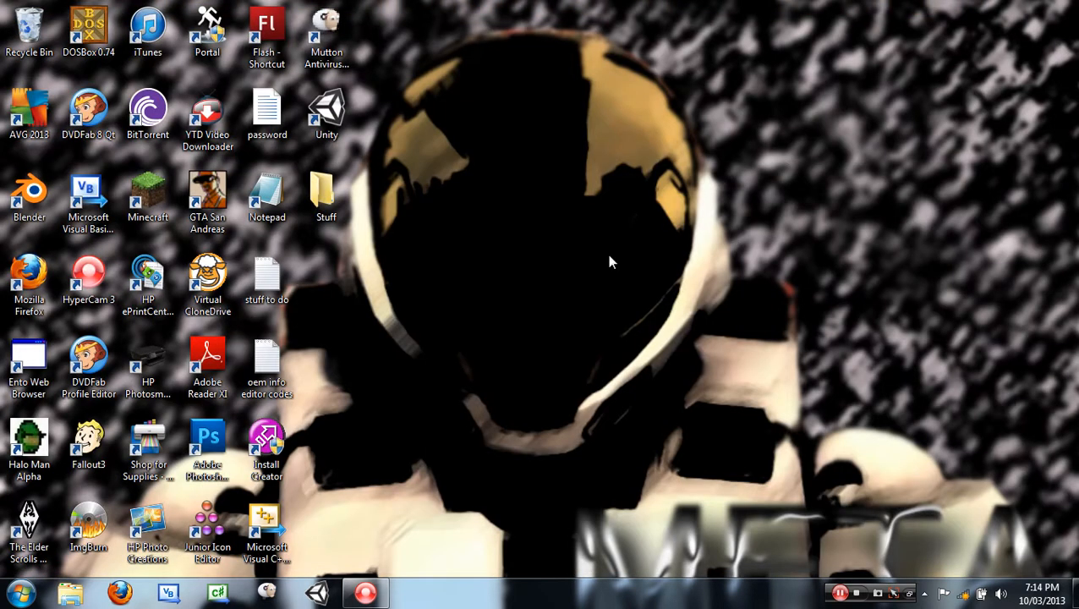
{"action": "left_click", "coordinate": [18, 593]}
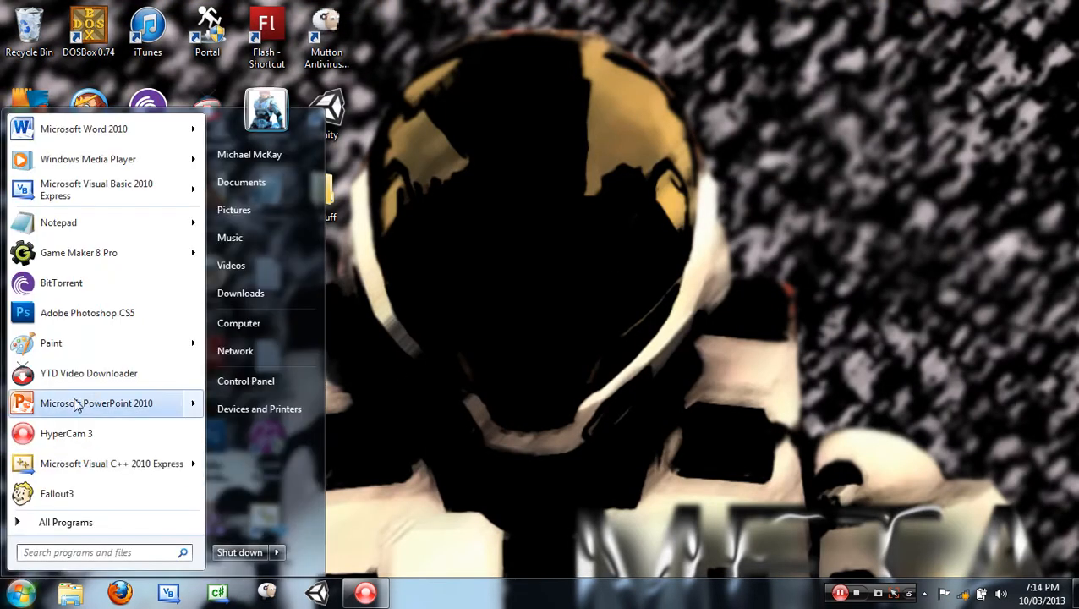
{"action": "left_click", "coordinate": [413, 348]}
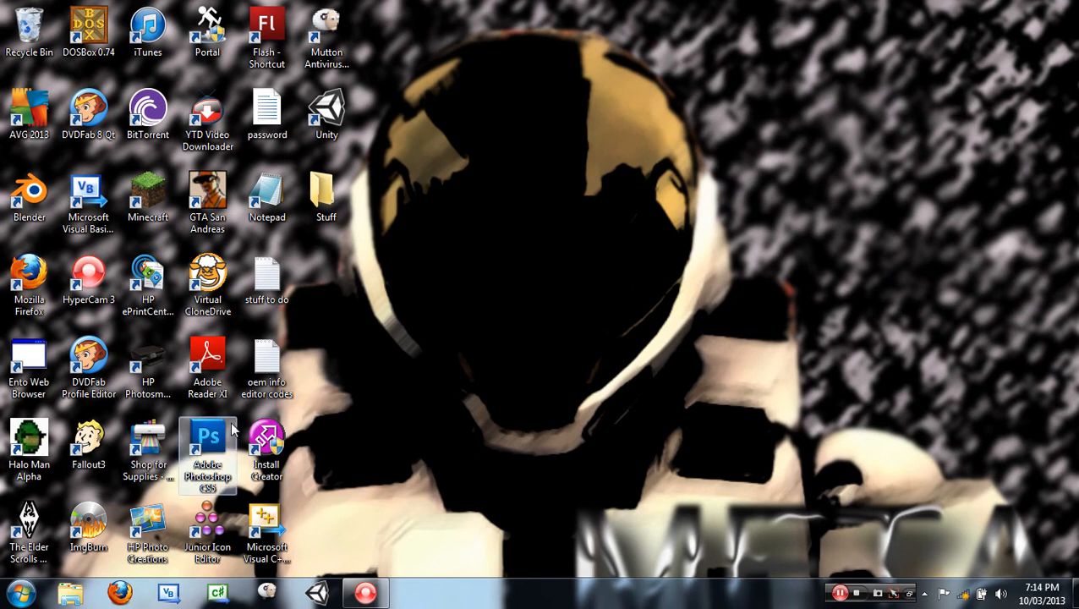
{"action": "double_click", "coordinate": [213, 450]}
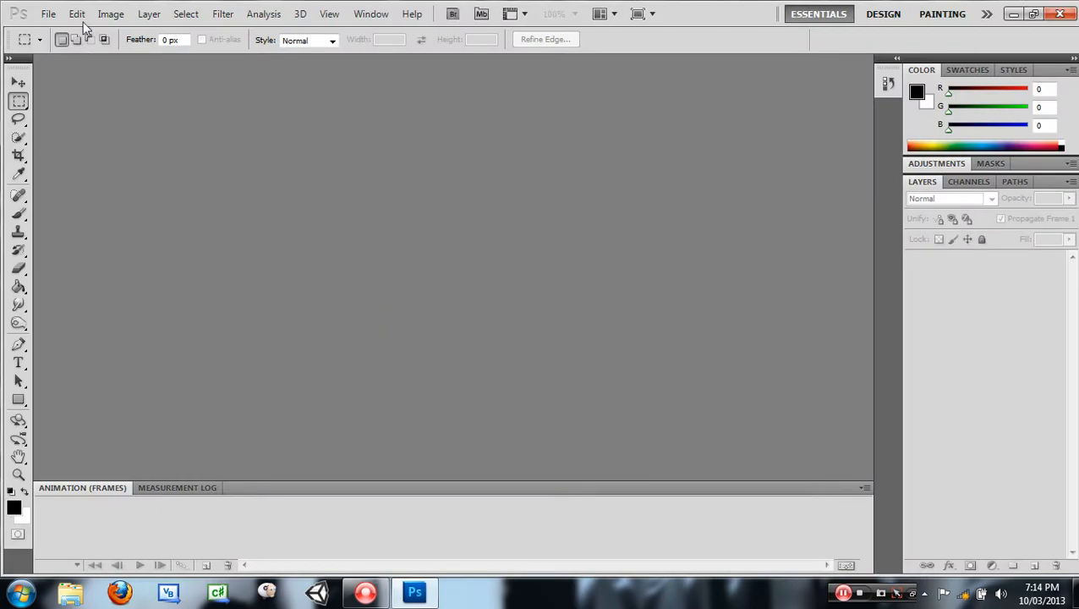
Step: Set up a new document of 96 by 96 pixels with transparent background contents
{"action": "left_click", "coordinate": [48, 13]}
{"action": "left_click", "coordinate": [64, 29]}
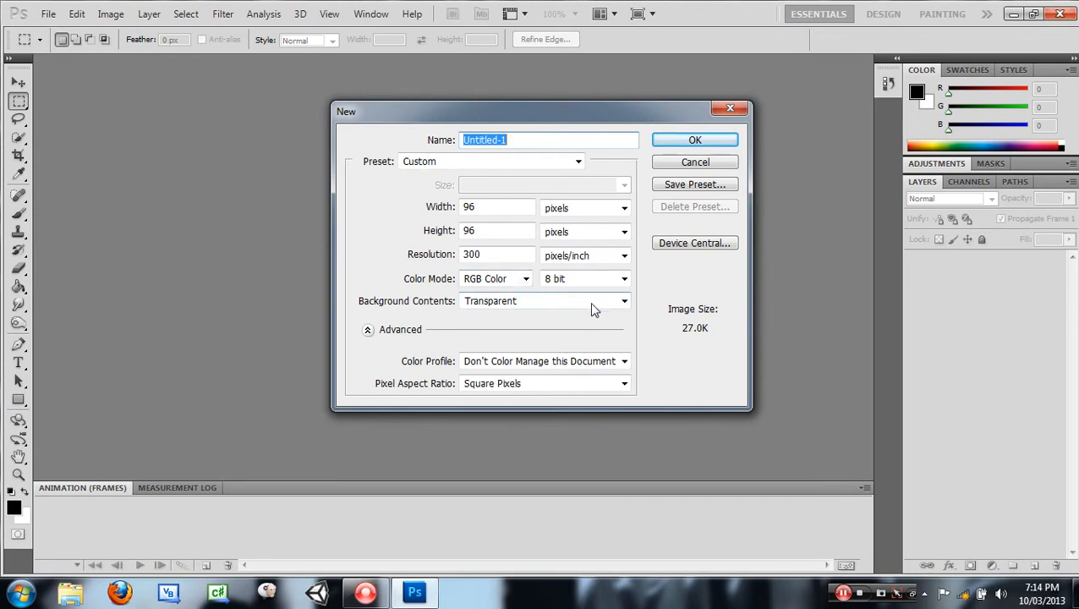
{"action": "left_click", "coordinate": [623, 301]}
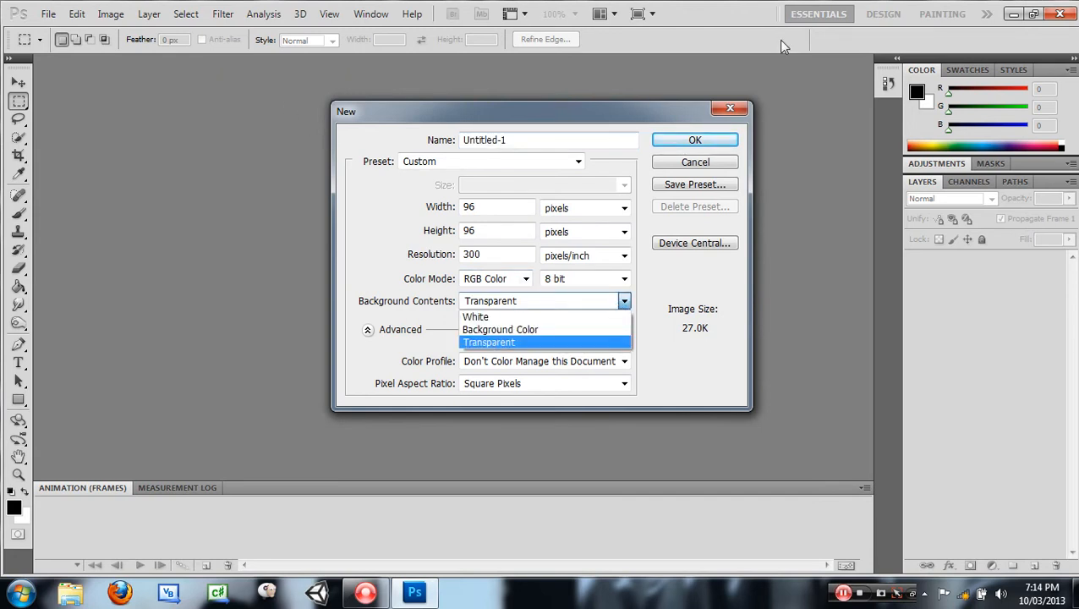
{"action": "left_click", "coordinate": [487, 342]}
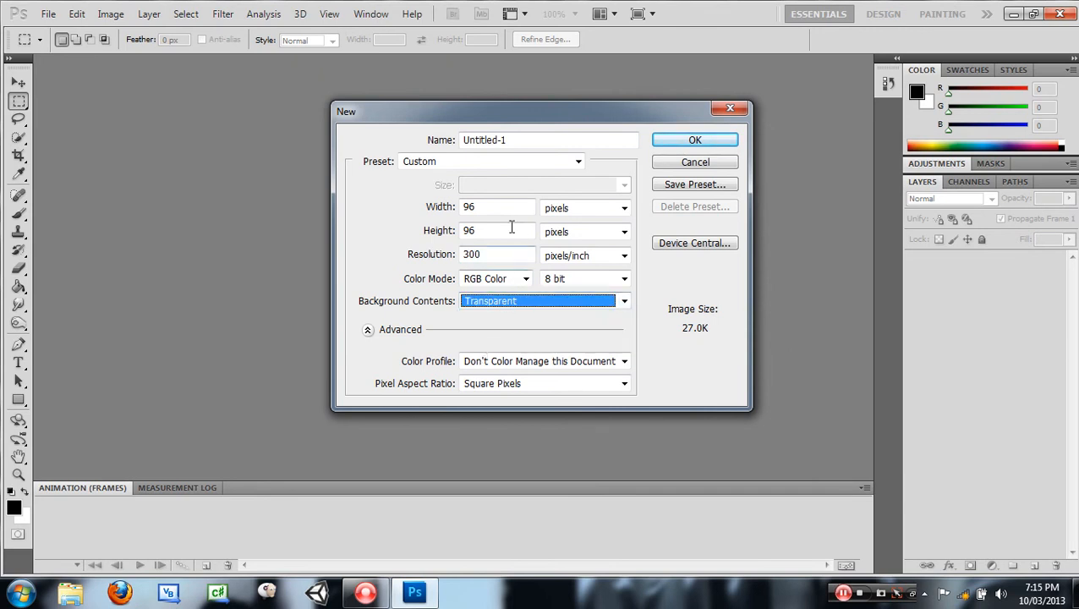
{"action": "left_click", "coordinate": [427, 206]}
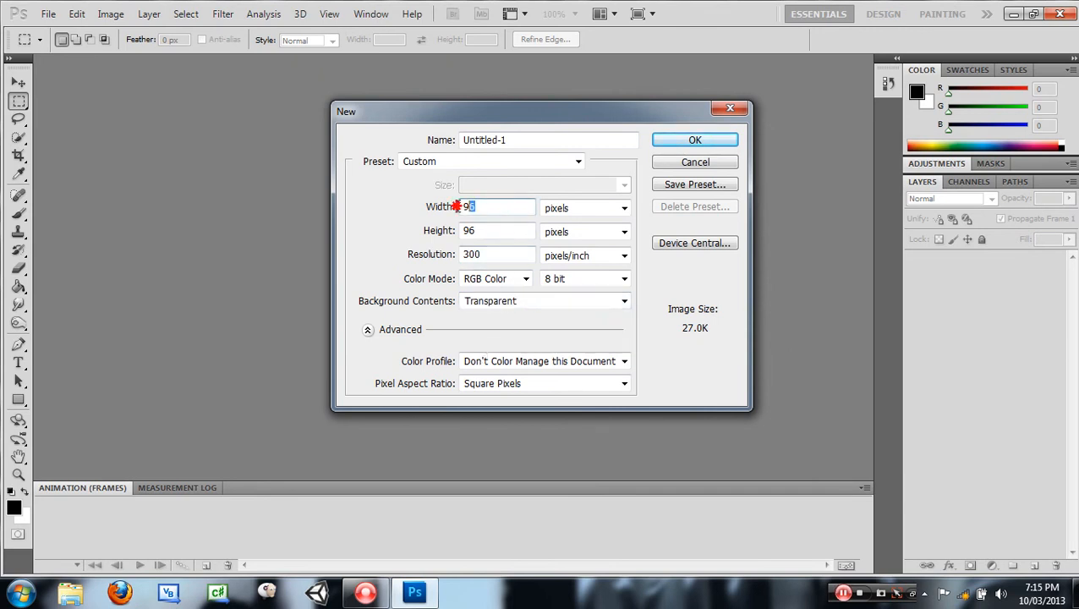
{"action": "left_click", "coordinate": [425, 231]}
{"action": "left_click", "coordinate": [579, 208]}
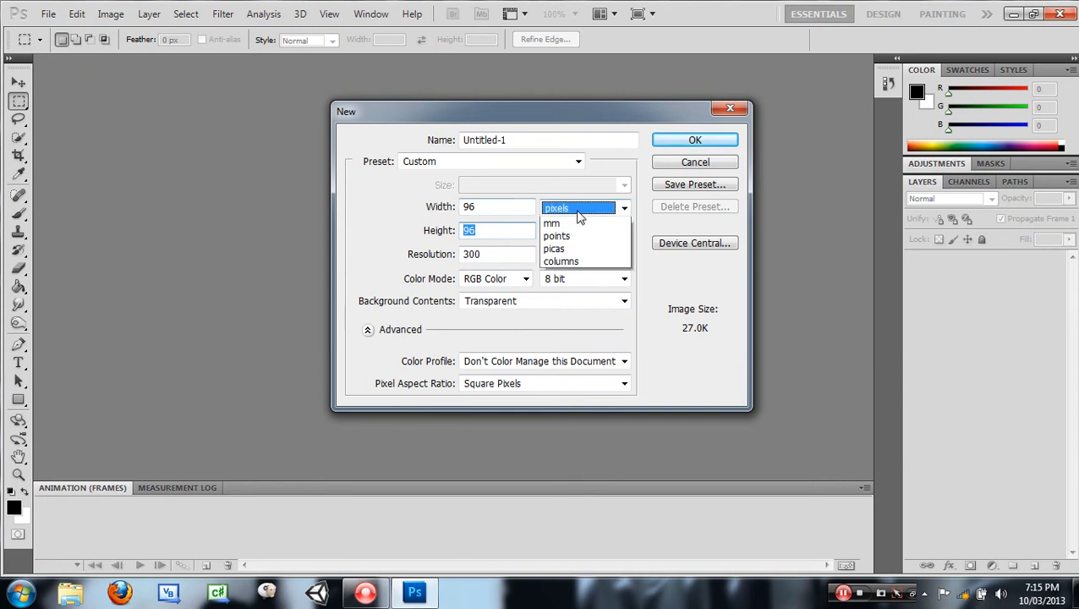
{"action": "left_click", "coordinate": [578, 218]}
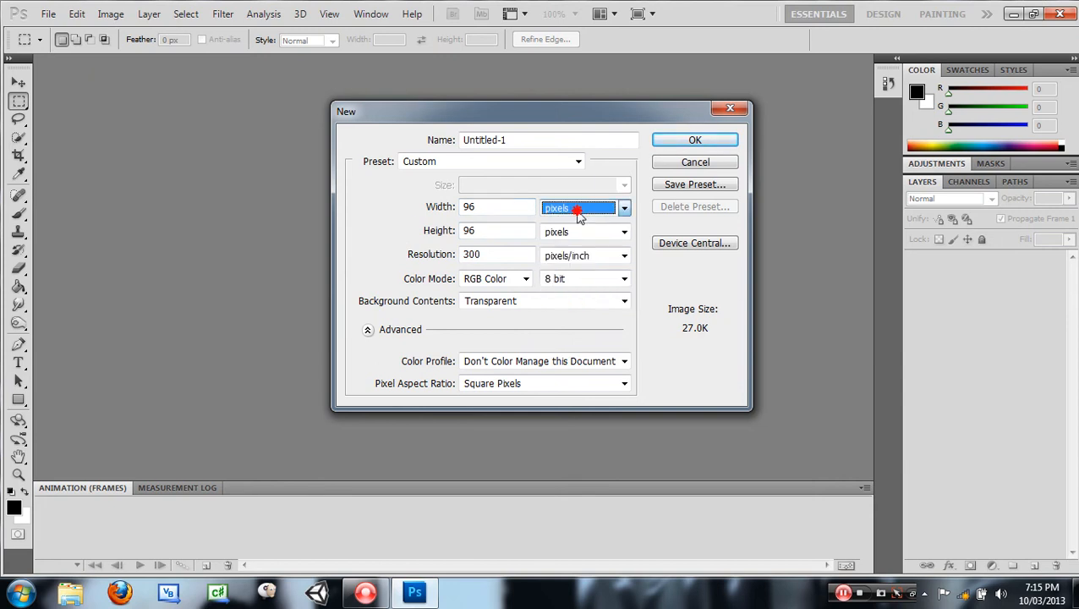
Step: Save the new document settings as a preset named OEM Logo
{"action": "left_click", "coordinate": [674, 186]}
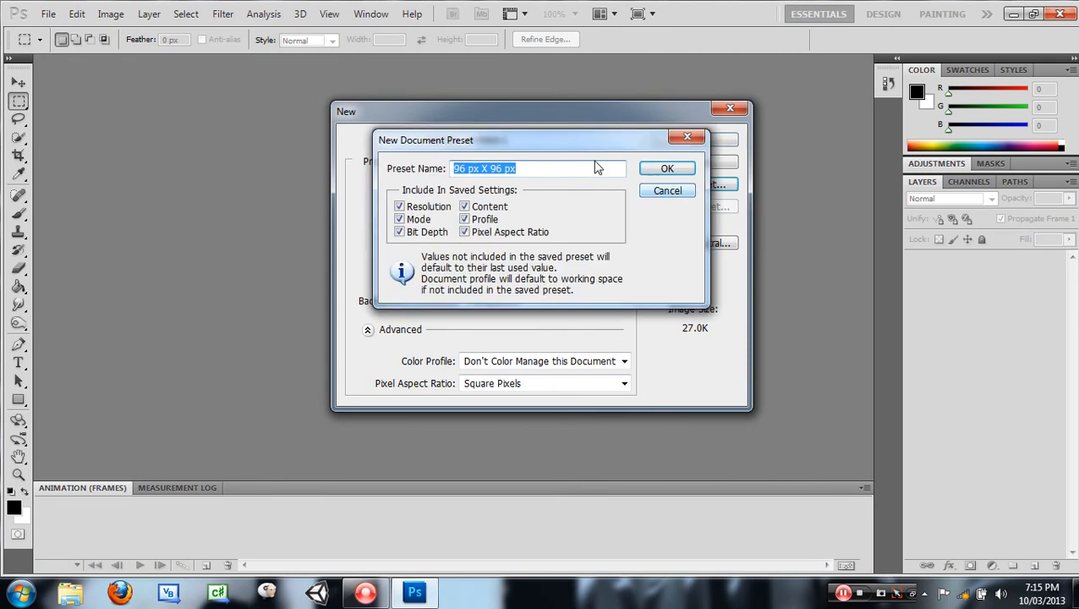
{"action": "type", "text": "OEM Logo"}
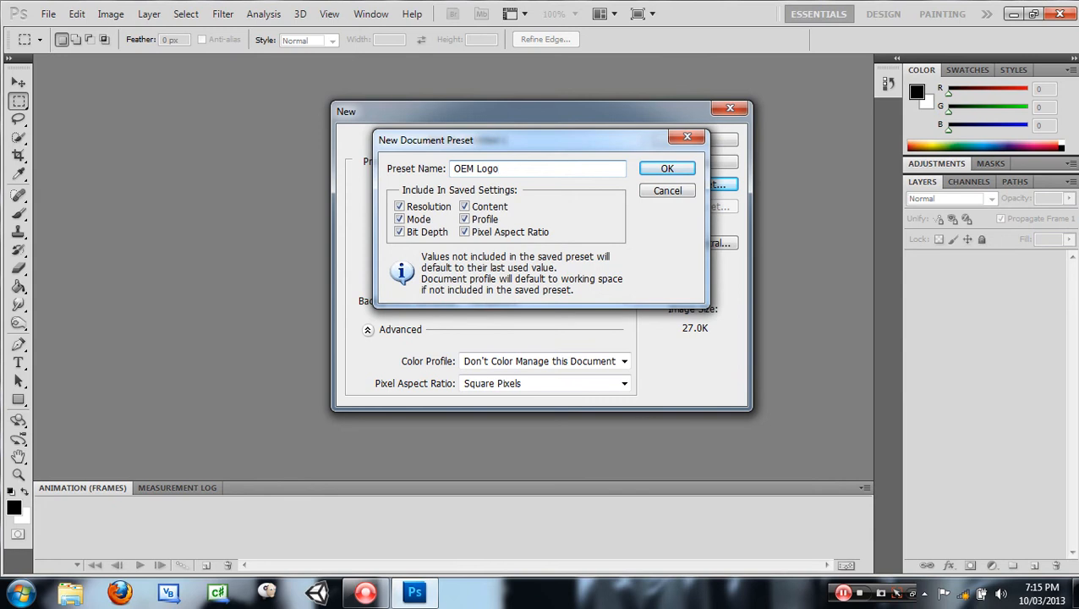
{"action": "key", "text": "Return"}
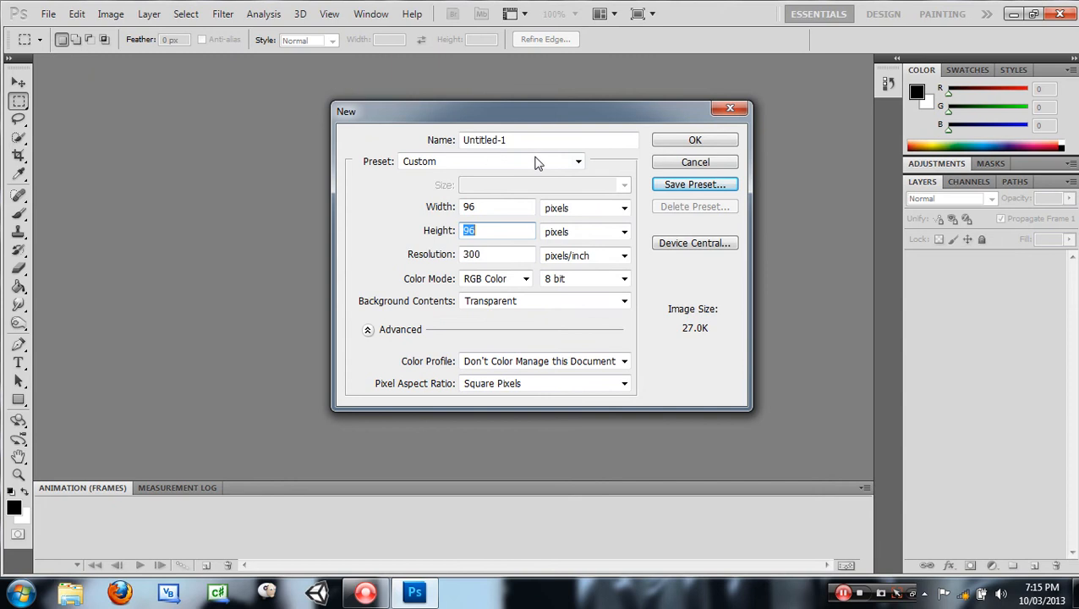
Step: Choose the OEM Logo preset, keep the default document name and create the document
{"action": "left_click", "coordinate": [579, 162]}
{"action": "left_click", "coordinate": [465, 254]}
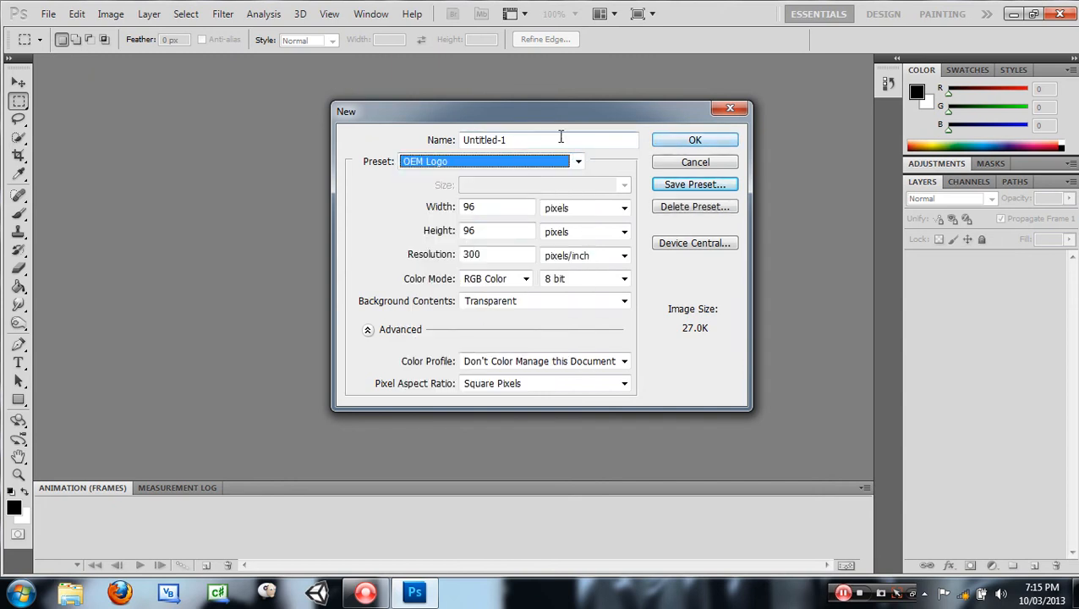
{"action": "left_click_drag", "start_coordinate": [561, 138], "coordinate": [439, 144]}
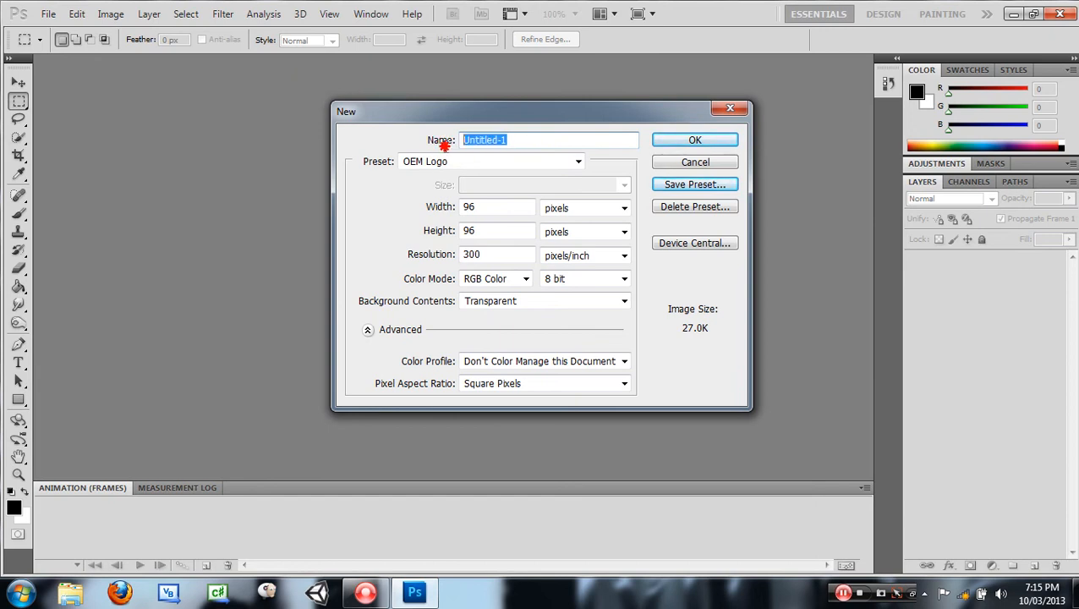
{"action": "left_click", "coordinate": [542, 139]}
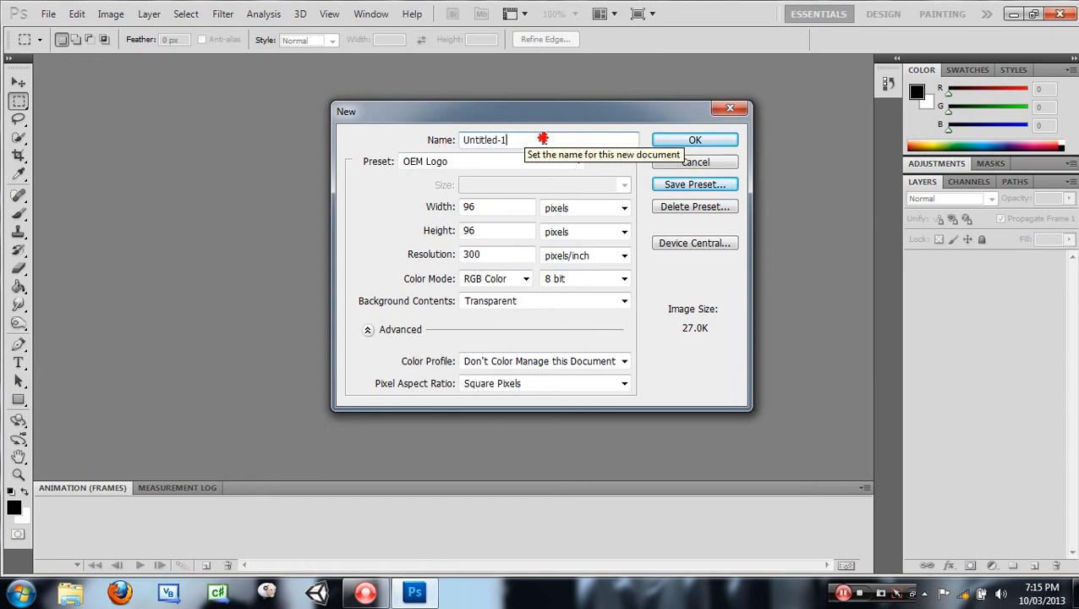
{"action": "left_click_drag", "start_coordinate": [542, 139], "coordinate": [429, 141]}
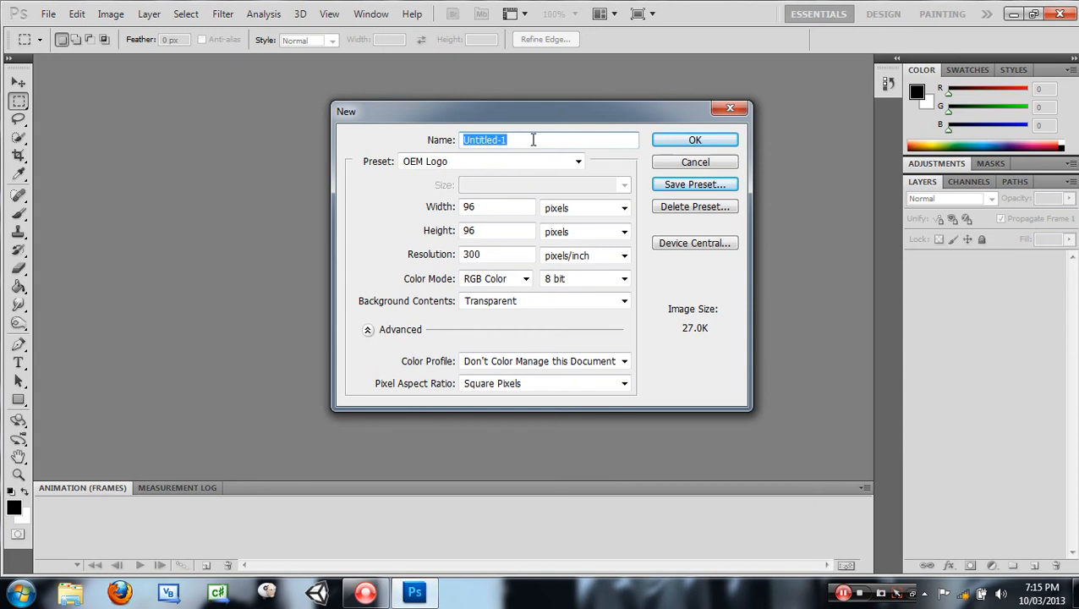
{"action": "left_click", "coordinate": [677, 146]}
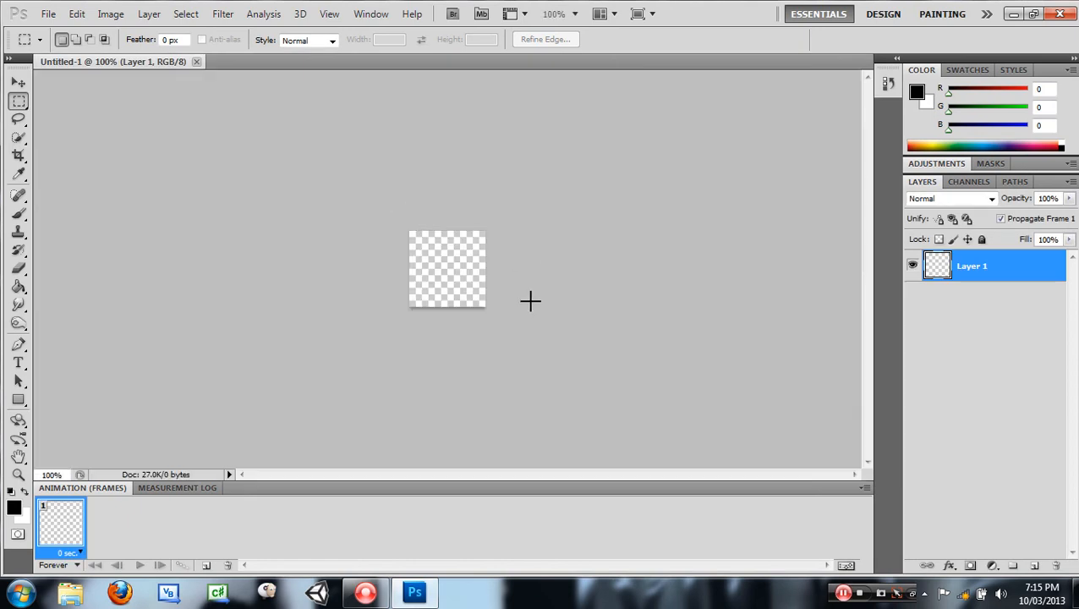
Step: Add the text MR in 10 pt Halo Outline and move it to the centre of the canvas
{"action": "key", "text": "ctrl+plus"}
{"action": "key", "text": "ctrl+plus"}
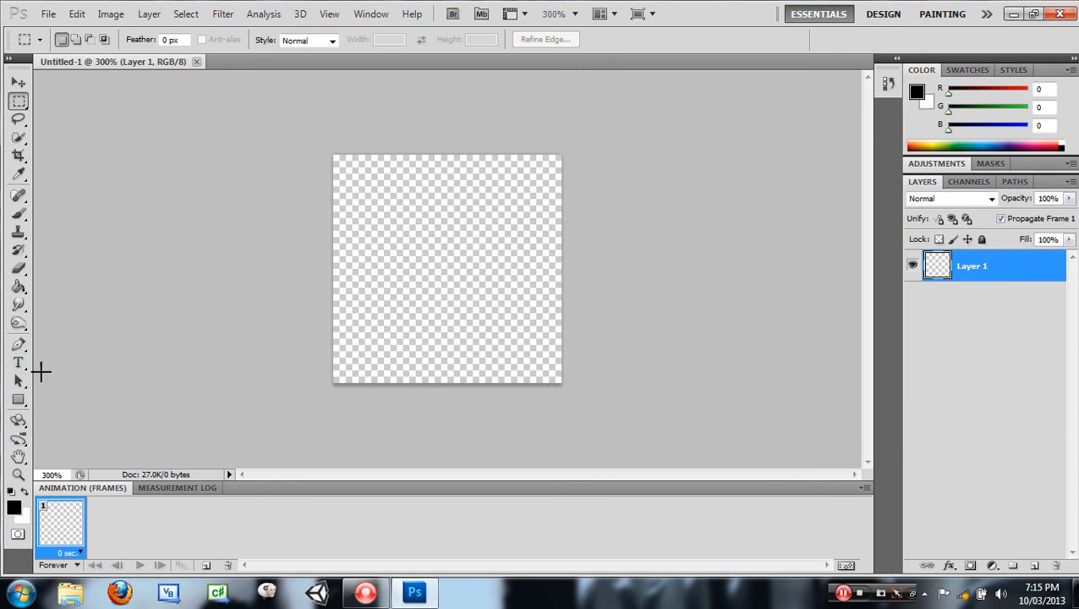
{"action": "left_click", "coordinate": [18, 367]}
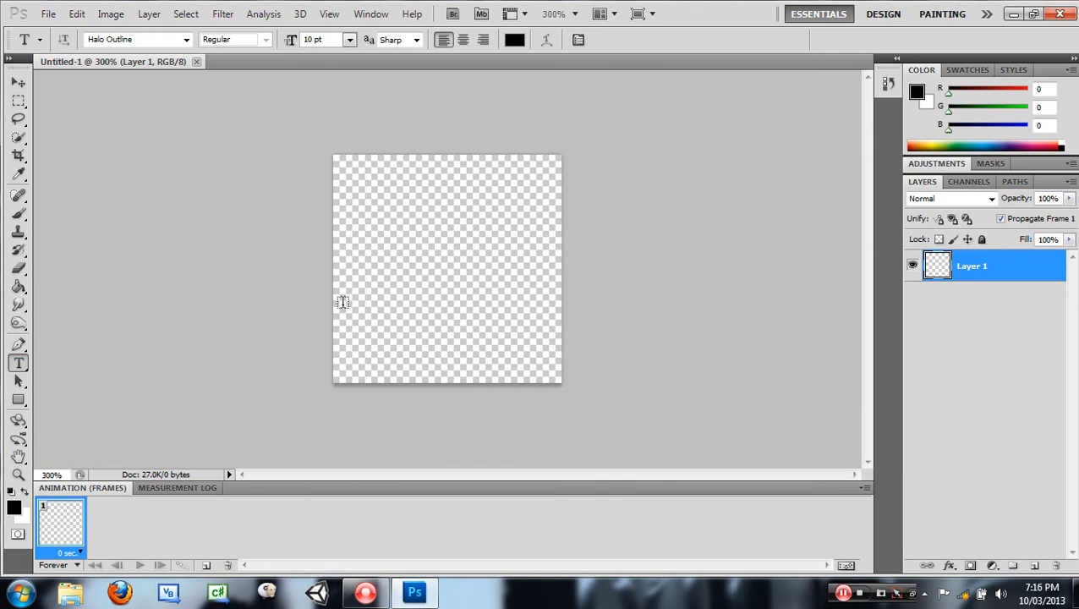
{"action": "left_click", "coordinate": [343, 314]}
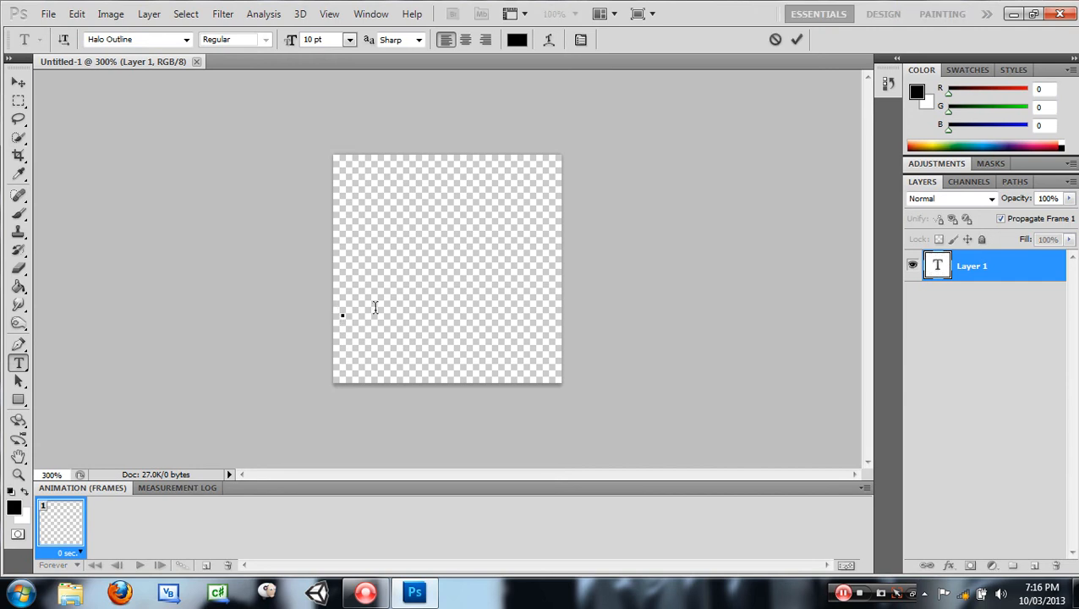
{"action": "type", "text": "MIR"}
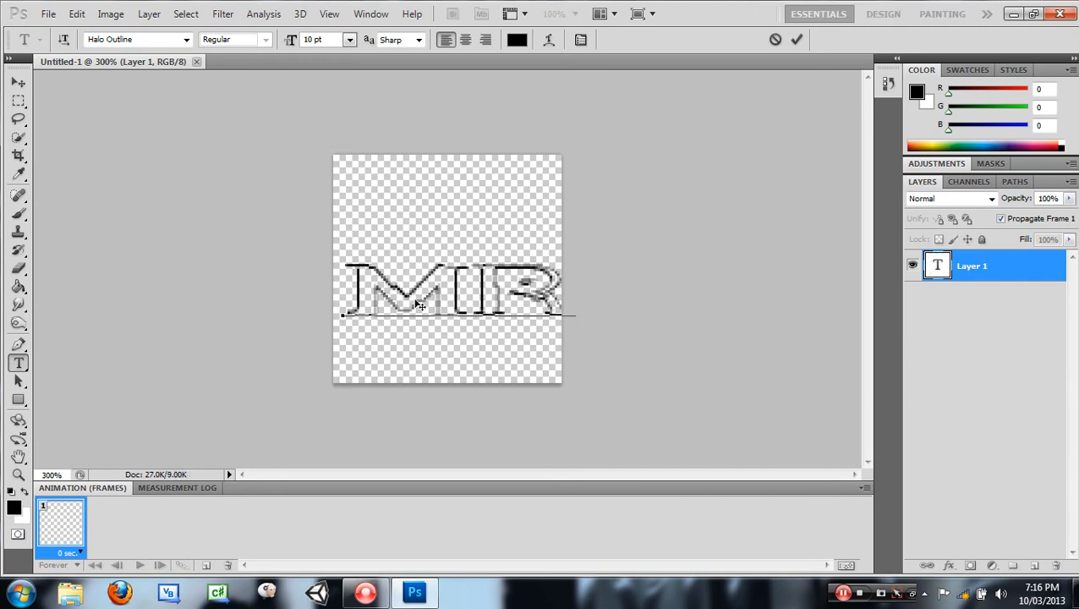
{"action": "left_click", "coordinate": [18, 82]}
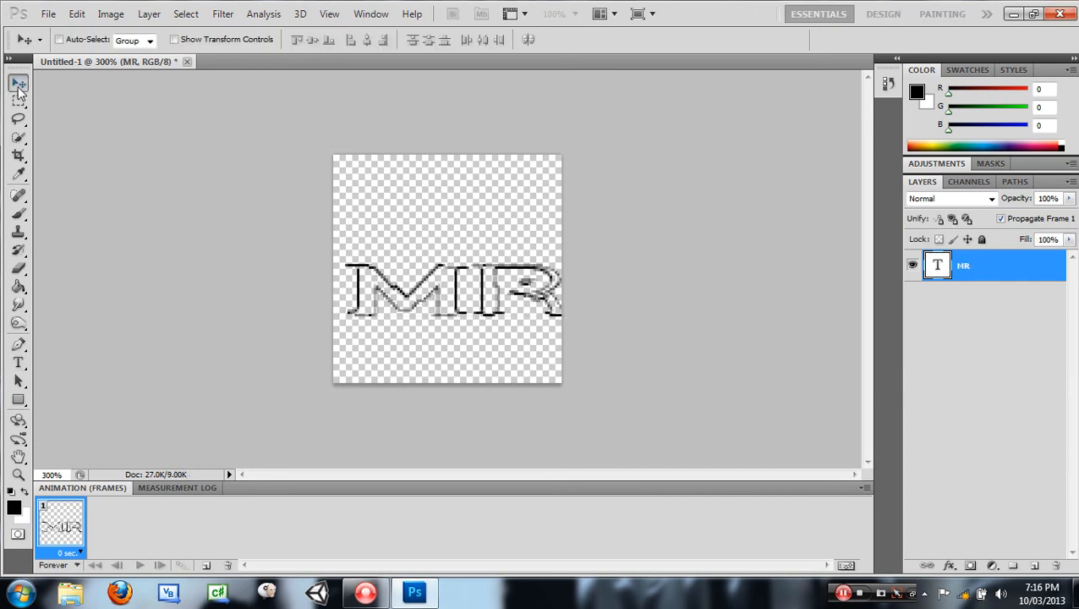
{"action": "left_click_drag", "start_coordinate": [459, 298], "coordinate": [448, 271]}
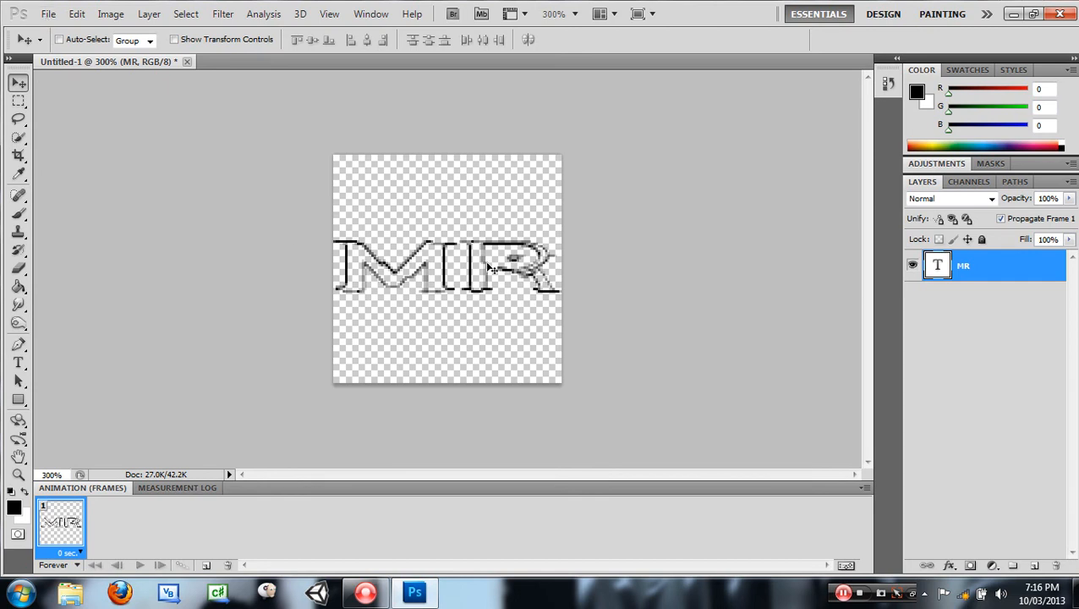
Step: Add a new layer beneath the MR text and brush a round purple scribble on it in RGB 170, 86, 153
{"action": "left_click", "coordinate": [1034, 566]}
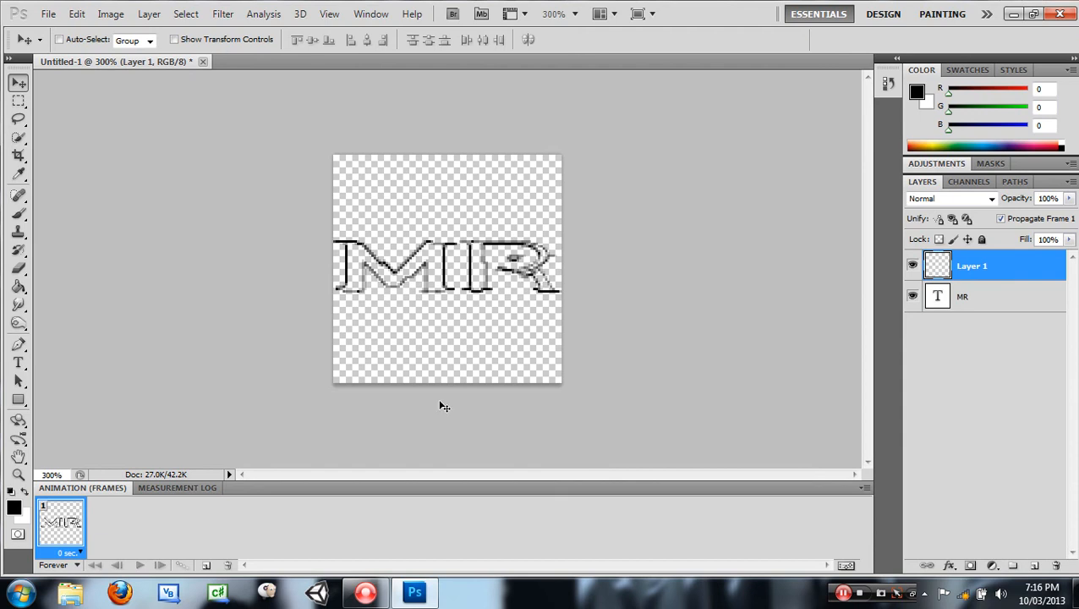
{"action": "left_click_drag", "start_coordinate": [954, 267], "coordinate": [953, 327]}
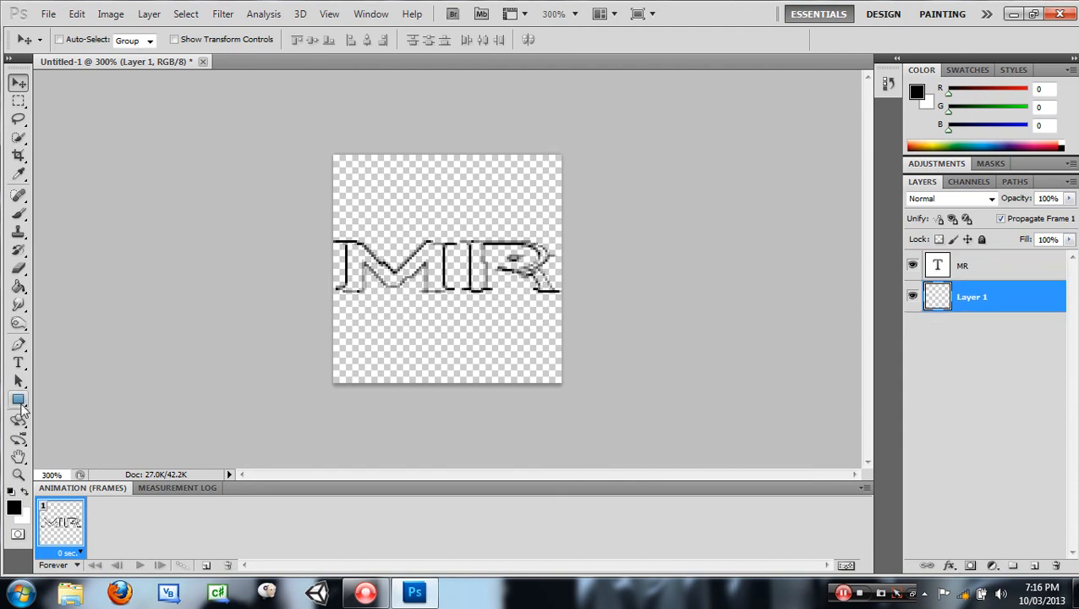
{"action": "left_click", "coordinate": [18, 213]}
{"action": "left_click_drag", "start_coordinate": [941, 144], "coordinate": [1023, 144]}
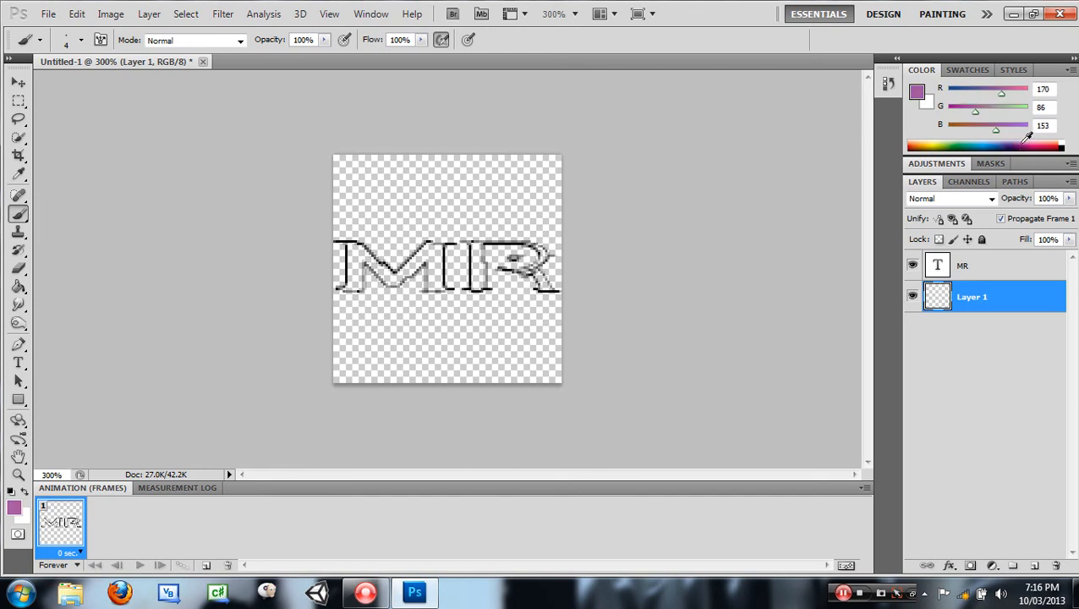
{"action": "mouse_move", "coordinate": [481, 206]}
{"action": "left_mouse_down"}
{"action": "mouse_move", "coordinate": [415, 282]}
{"action": "mouse_move", "coordinate": [491, 277]}
{"action": "mouse_move", "coordinate": [451, 202]}
{"action": "mouse_move", "coordinate": [414, 296]}
{"action": "mouse_move", "coordinate": [424, 248]}
{"action": "mouse_move", "coordinate": [480, 280]}
{"action": "mouse_move", "coordinate": [448, 294]}
{"action": "mouse_move", "coordinate": [483, 294]}
{"action": "left_mouse_up"}
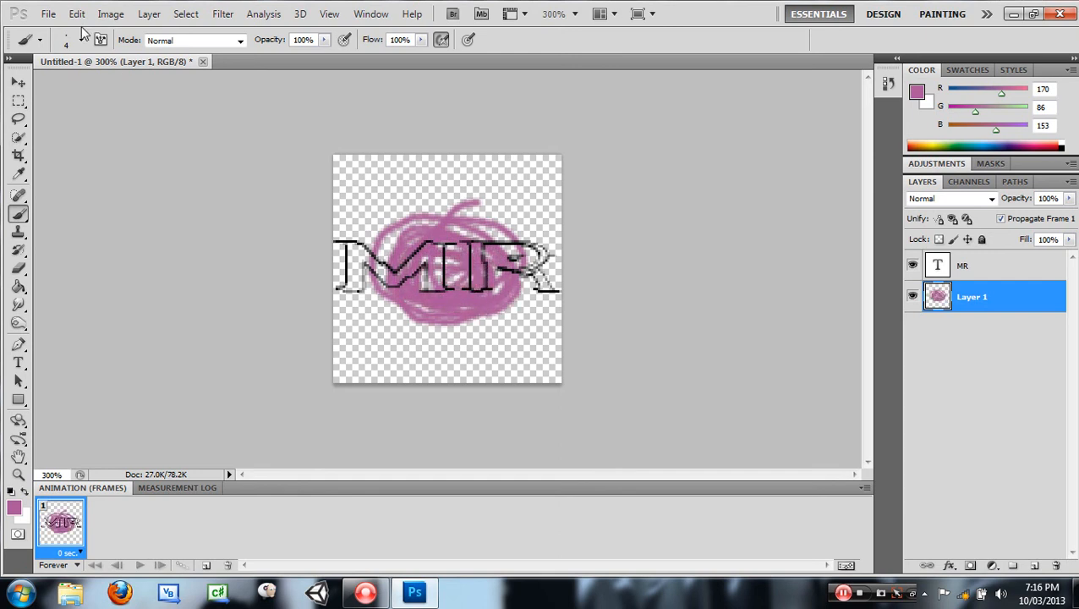
Step: Open Save As for the logo and create an OEM Logos folder in Documents as the save location
{"action": "left_click", "coordinate": [49, 14]}
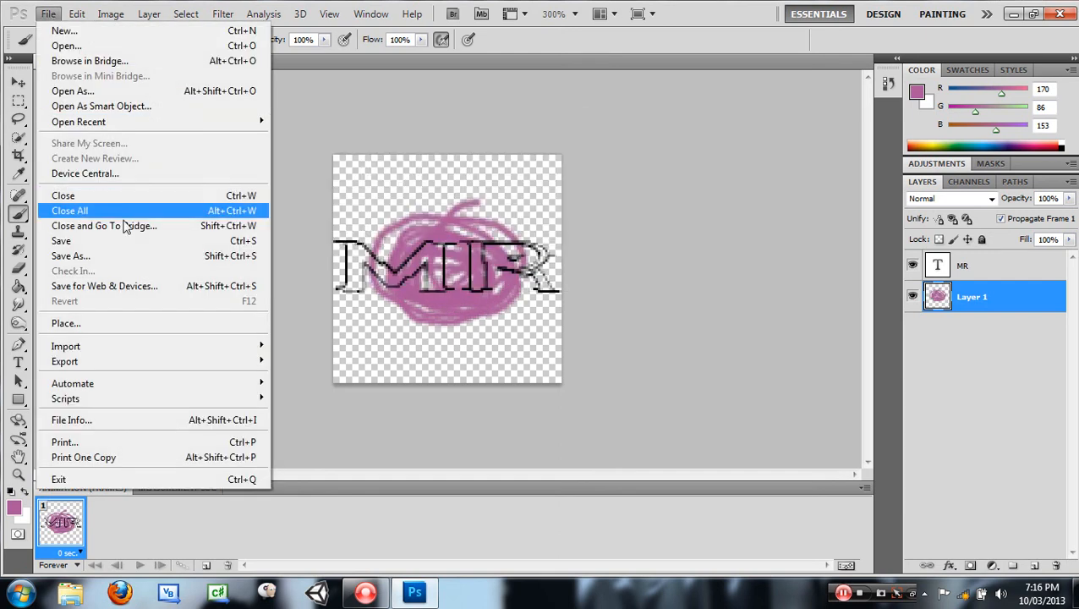
{"action": "left_click", "coordinate": [109, 255]}
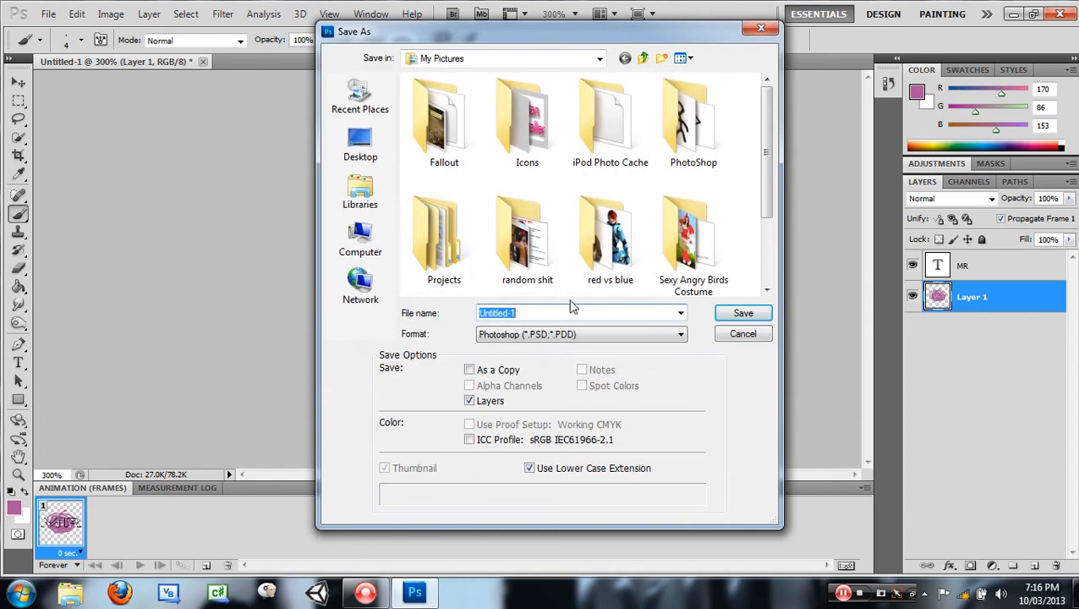
{"action": "left_click", "coordinate": [375, 191]}
{"action": "left_click", "coordinate": [455, 98]}
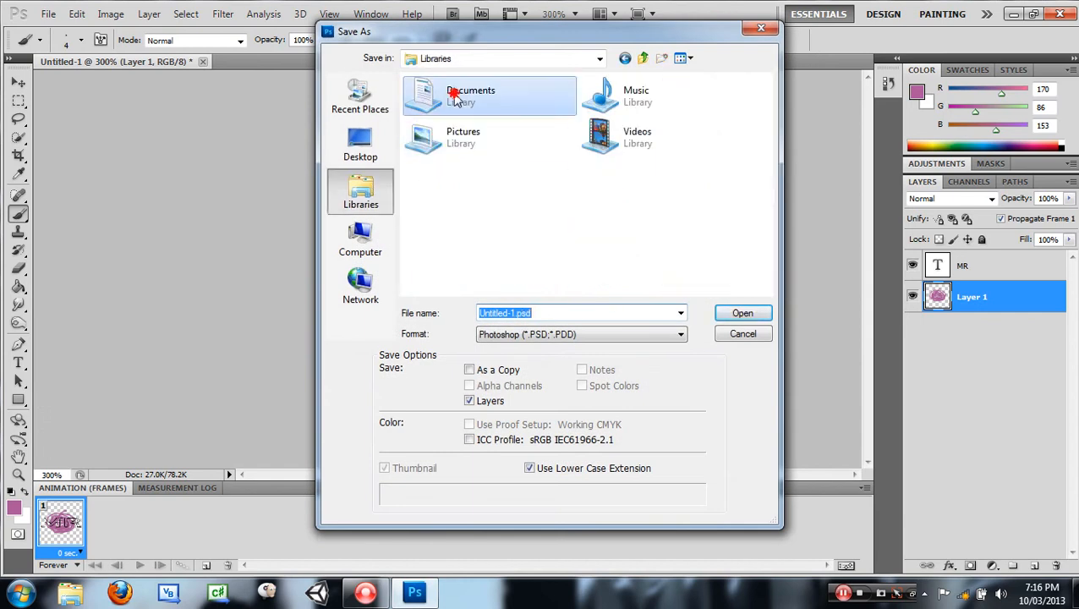
{"action": "double_click", "coordinate": [455, 98]}
{"action": "left_click", "coordinate": [661, 58]}
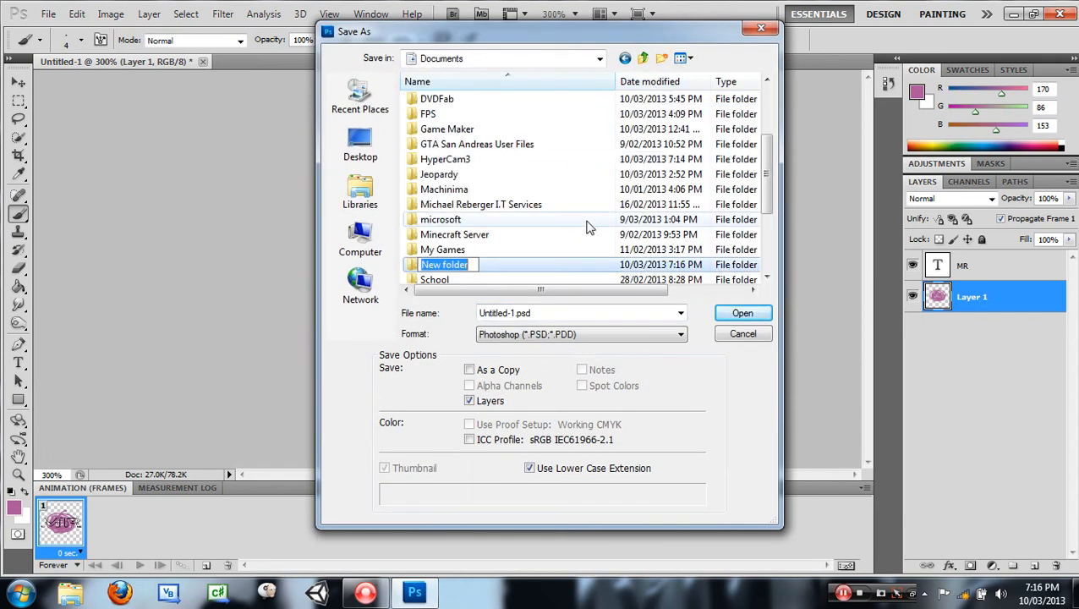
{"action": "type", "text": "OEM"}
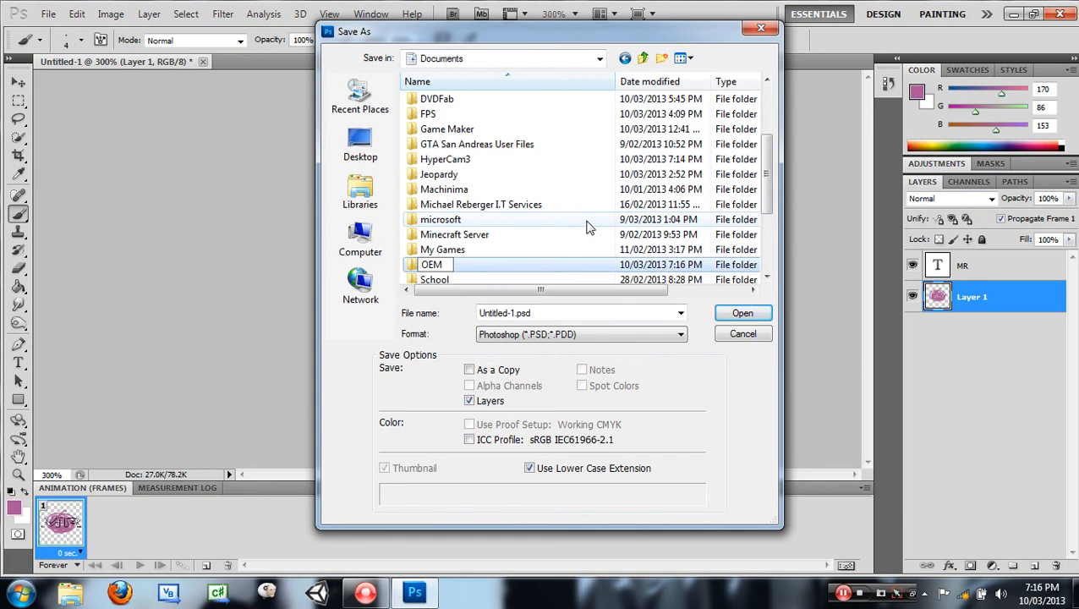
{"action": "type", "text": " Logos"}
{"action": "double_click", "coordinate": [579, 266]}
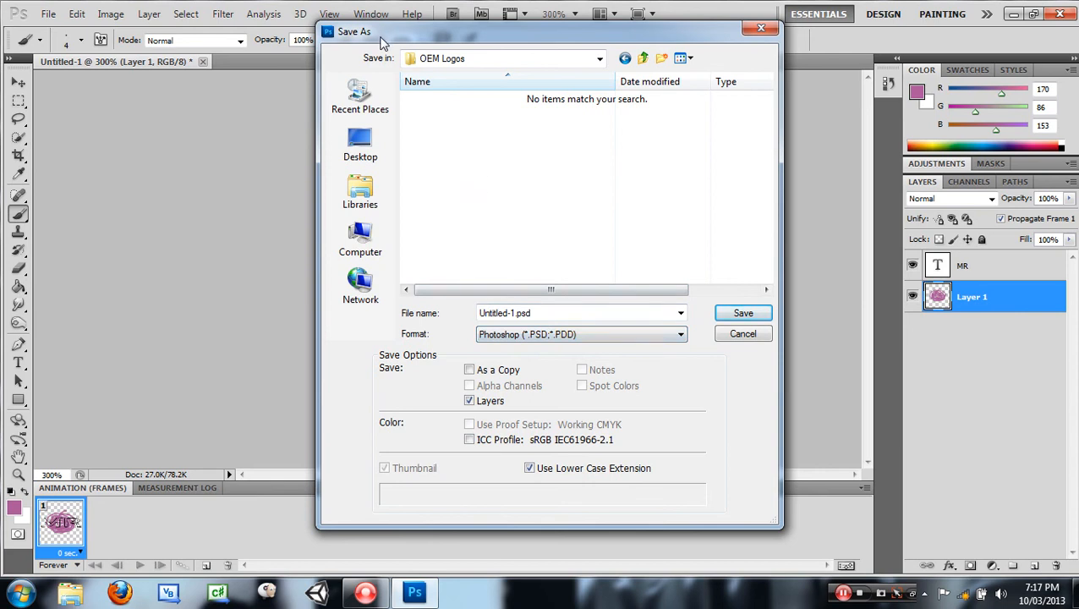
{"action": "left_click_drag", "start_coordinate": [380, 37], "coordinate": [731, 54]}
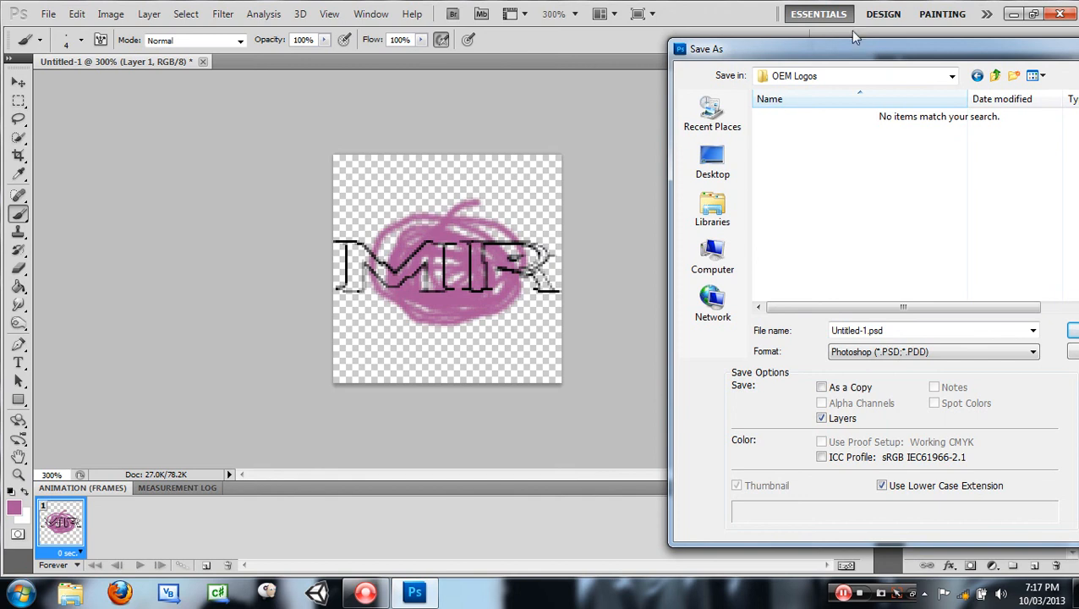
Step: Set the logo's save format to BMP and name the file MR
{"action": "left_click_drag", "start_coordinate": [865, 52], "coordinate": [538, 31]}
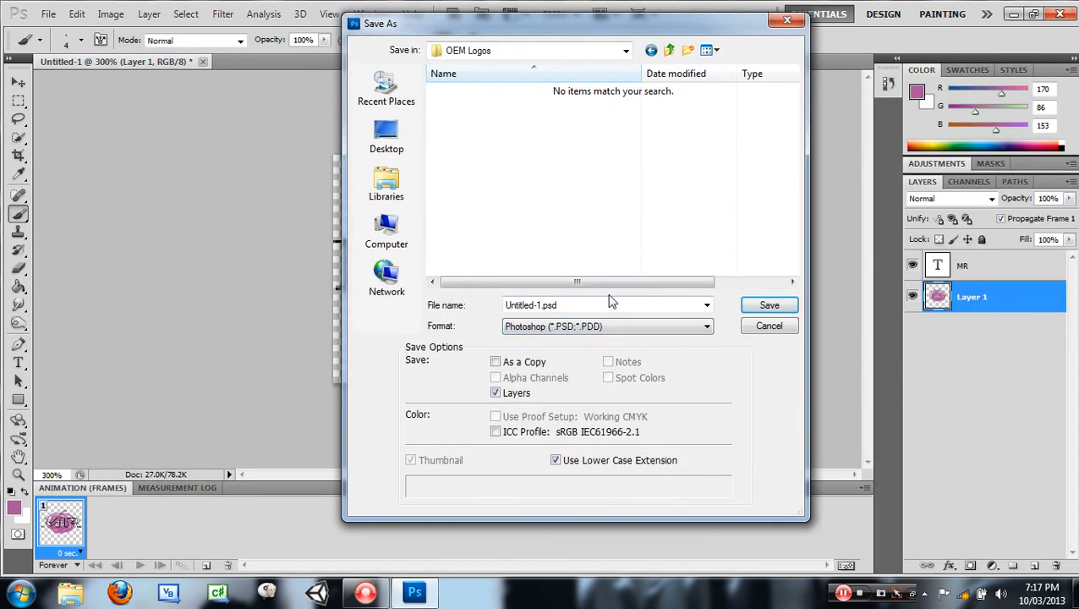
{"action": "left_click", "coordinate": [651, 327]}
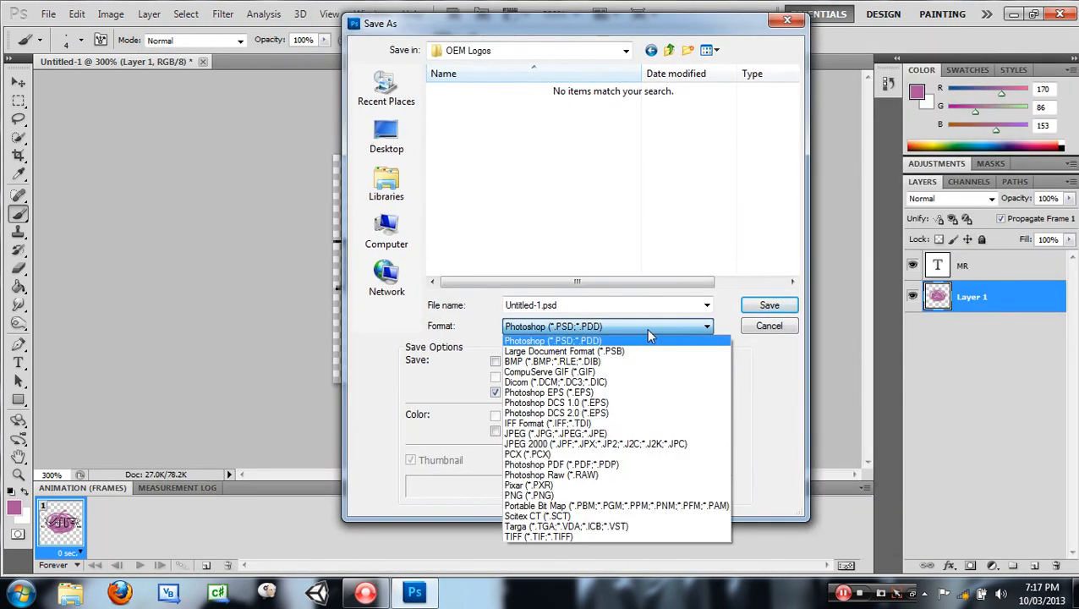
{"action": "left_click", "coordinate": [472, 332]}
{"action": "left_click", "coordinate": [555, 332]}
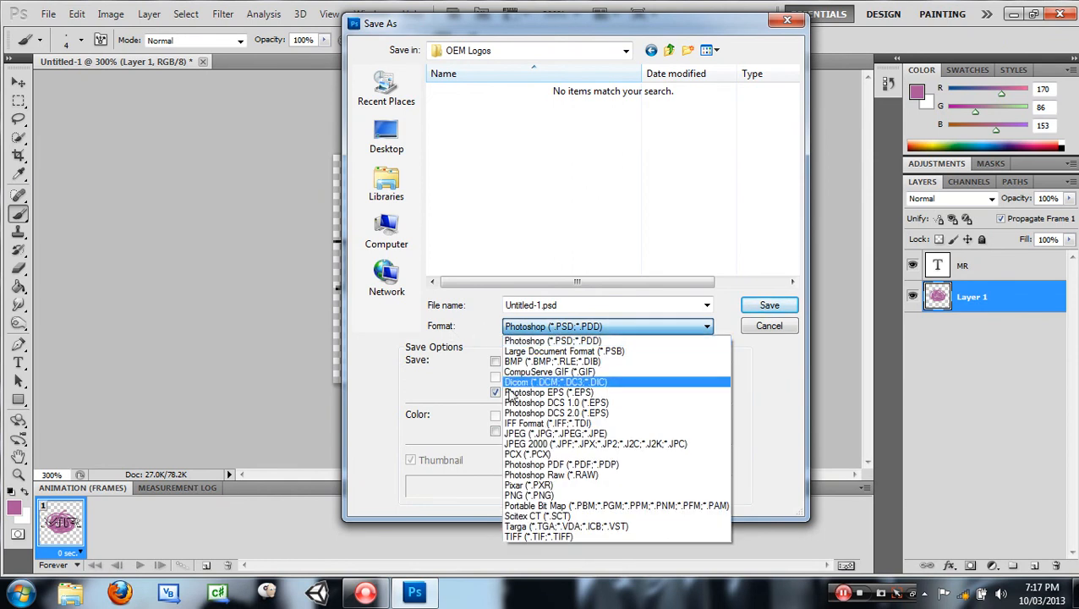
{"action": "left_click", "coordinate": [521, 365]}
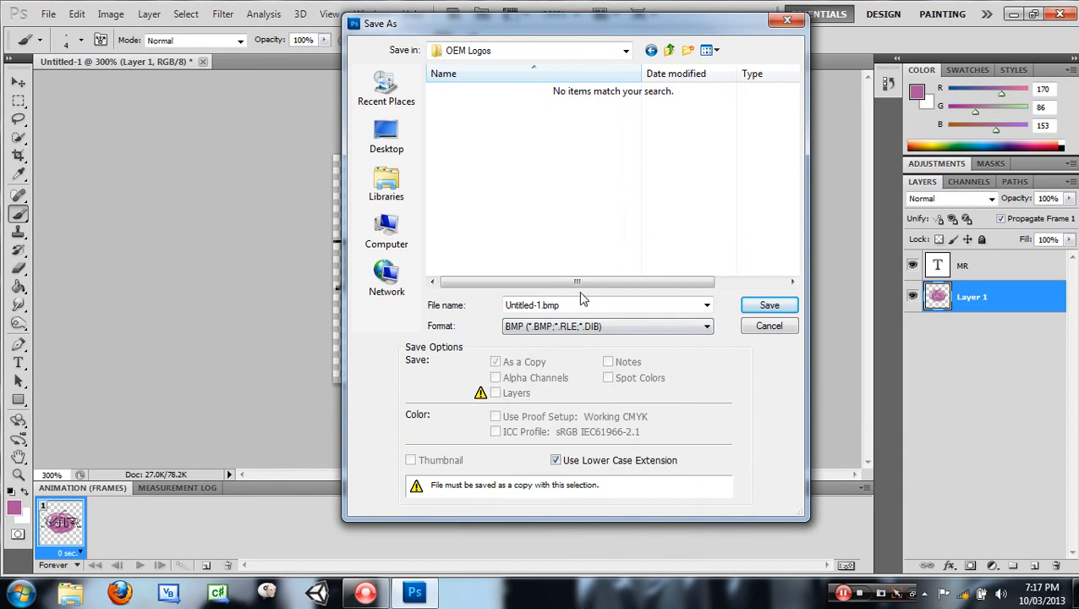
{"action": "left_click_drag", "start_coordinate": [540, 304], "coordinate": [497, 305]}
{"action": "left_click", "coordinate": [538, 304]}
{"action": "type", "text": "MR"}
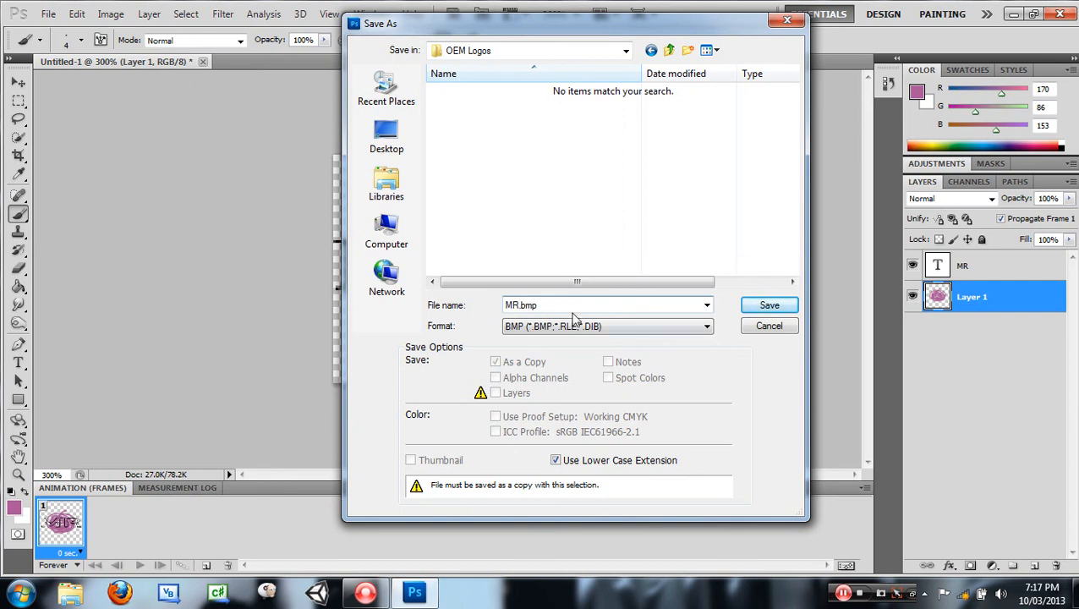
Step: Keep the lower case extension enabled and save the logo as a Windows-format, 24 Bit BMP
{"action": "left_click", "coordinate": [555, 461]}
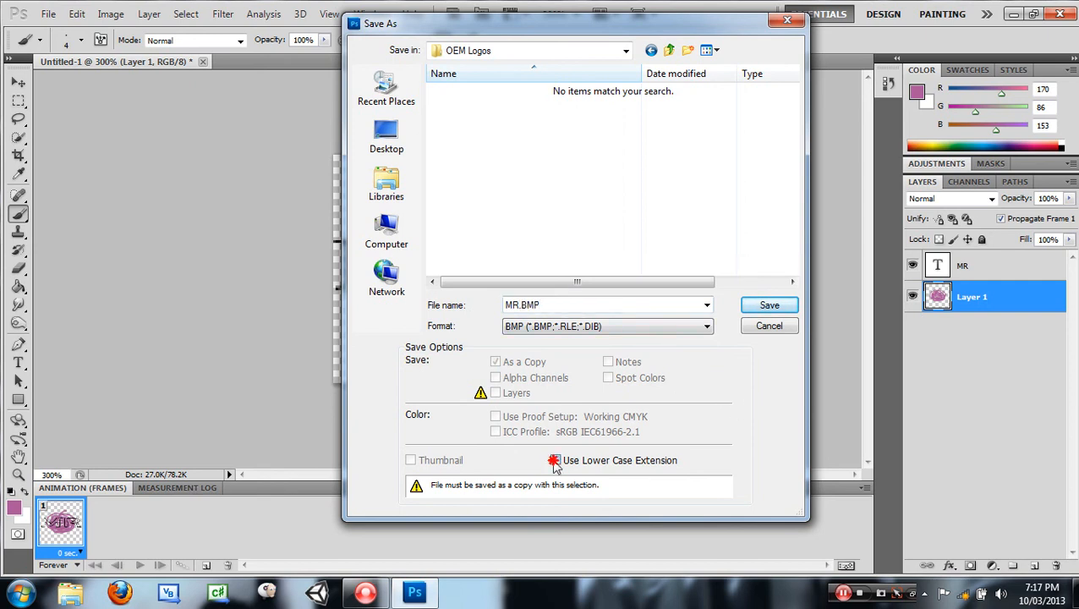
{"action": "left_click", "coordinate": [555, 461]}
{"action": "left_click", "coordinate": [555, 461]}
{"action": "left_click", "coordinate": [554, 461]}
{"action": "left_click", "coordinate": [769, 306]}
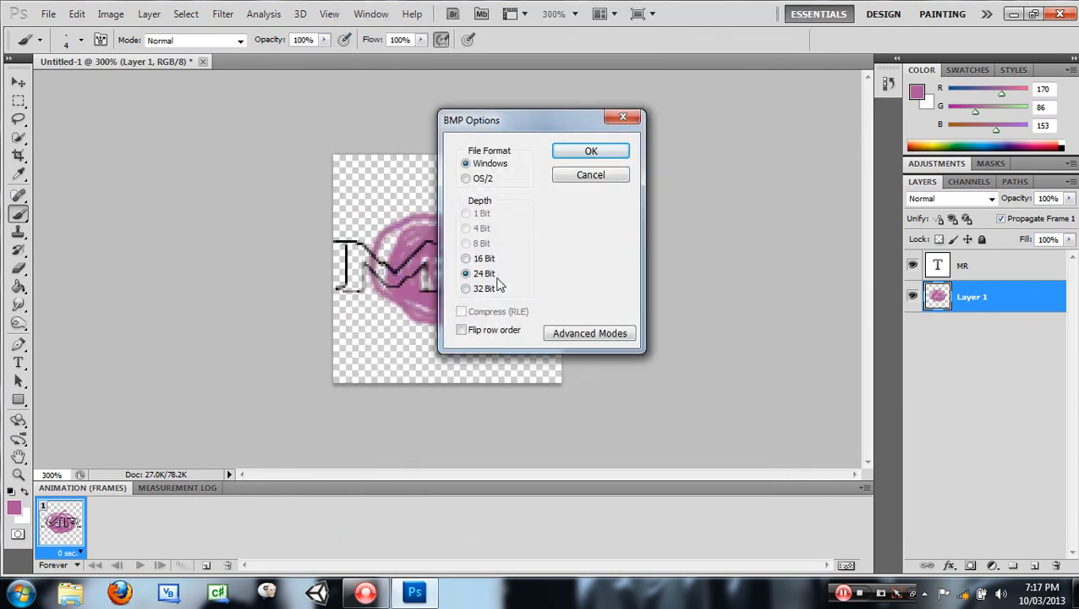
{"action": "left_click", "coordinate": [466, 275]}
{"action": "left_click", "coordinate": [587, 151]}
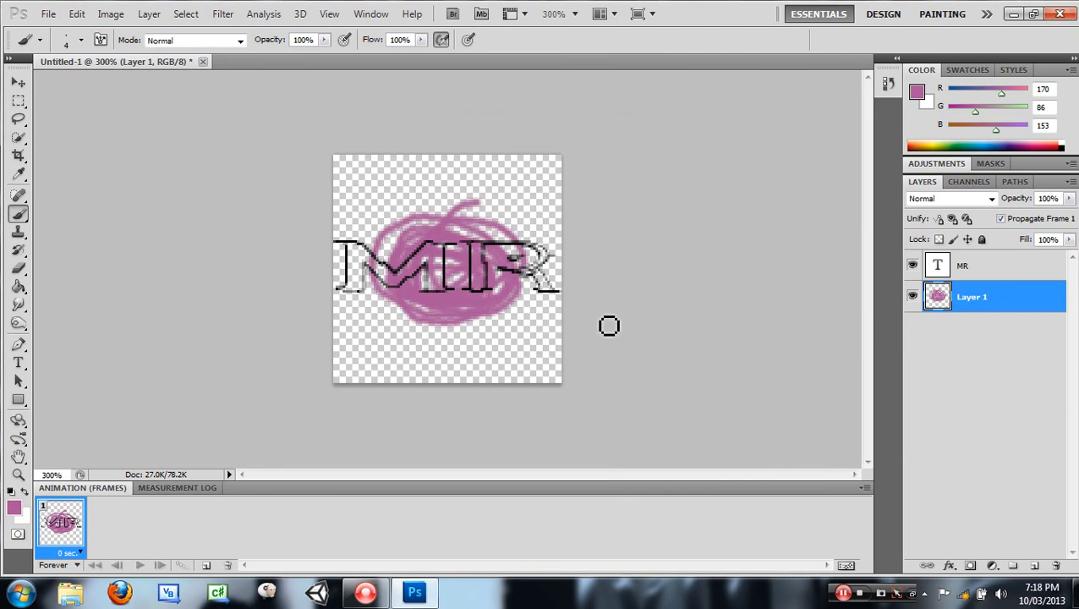
Step: Minimize Photoshop and open the OEM Logos folder from the Documents library in Windows Explorer
{"action": "left_click", "coordinate": [1013, 16]}
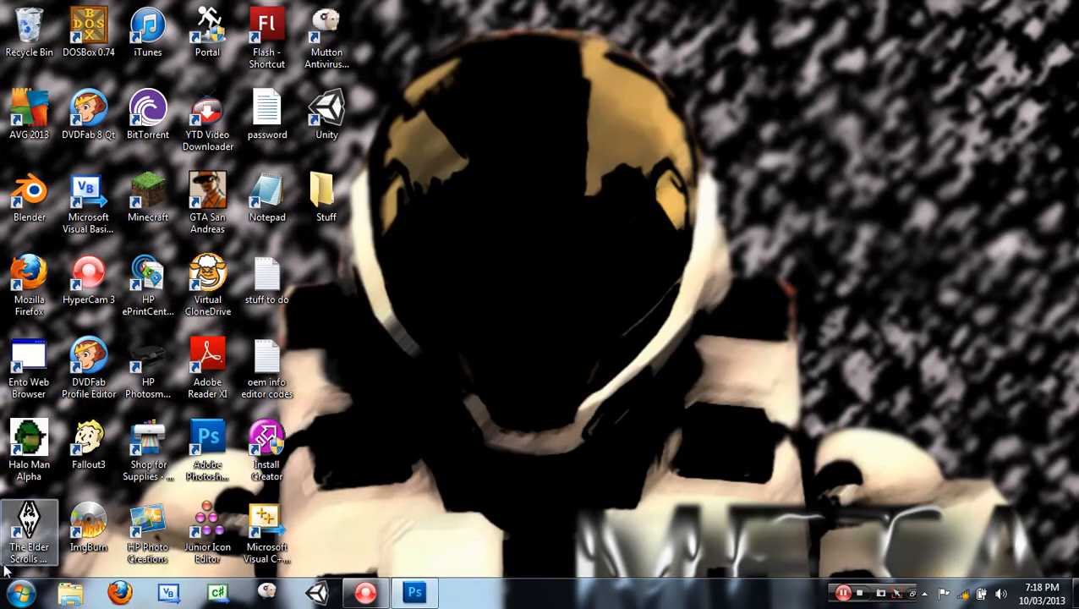
{"action": "left_click", "coordinate": [20, 592]}
{"action": "left_click", "coordinate": [242, 183]}
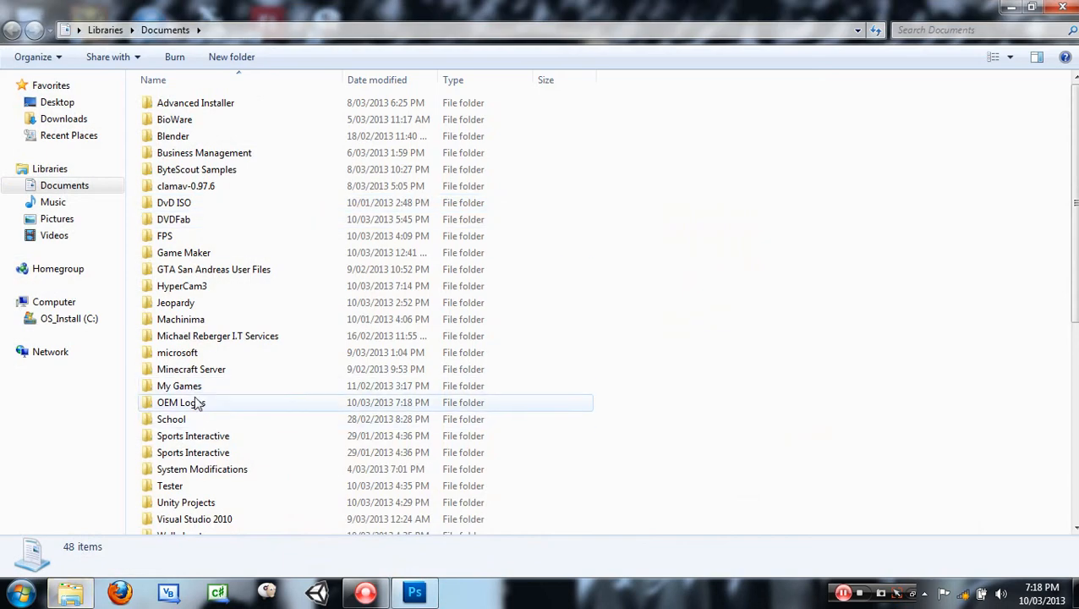
{"action": "double_click", "coordinate": [196, 404]}
Step: Open the saved MR bitmap in Windows Photo Viewer and examine the logo at different magnifications, closing the viewer when done
{"action": "double_click", "coordinate": [169, 105]}
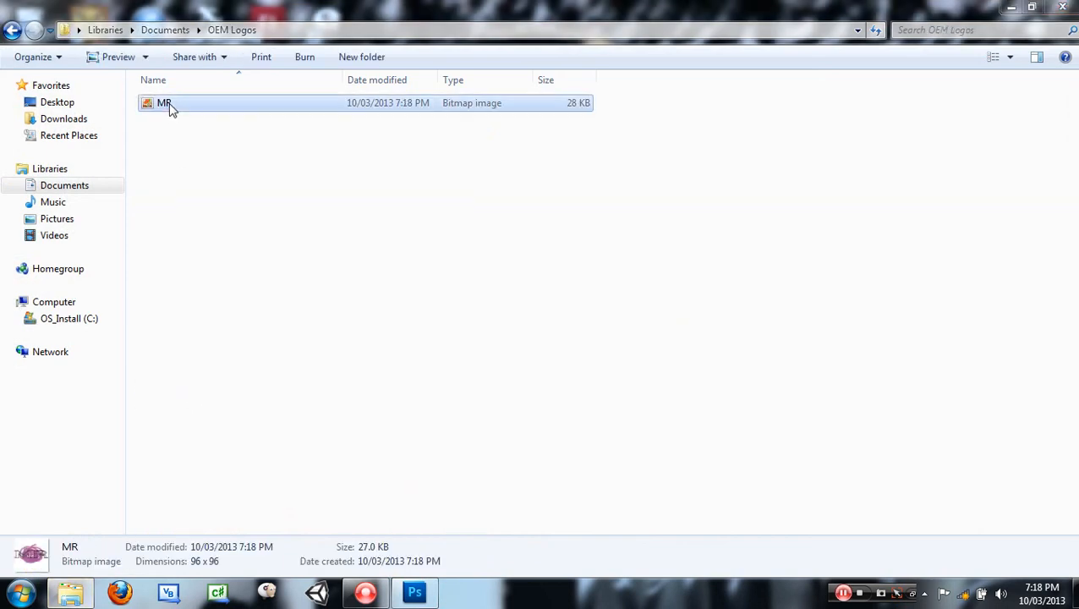
{"action": "scroll", "coordinate": [527, 313], "scroll_direction": "up", "scroll_amount": 8}
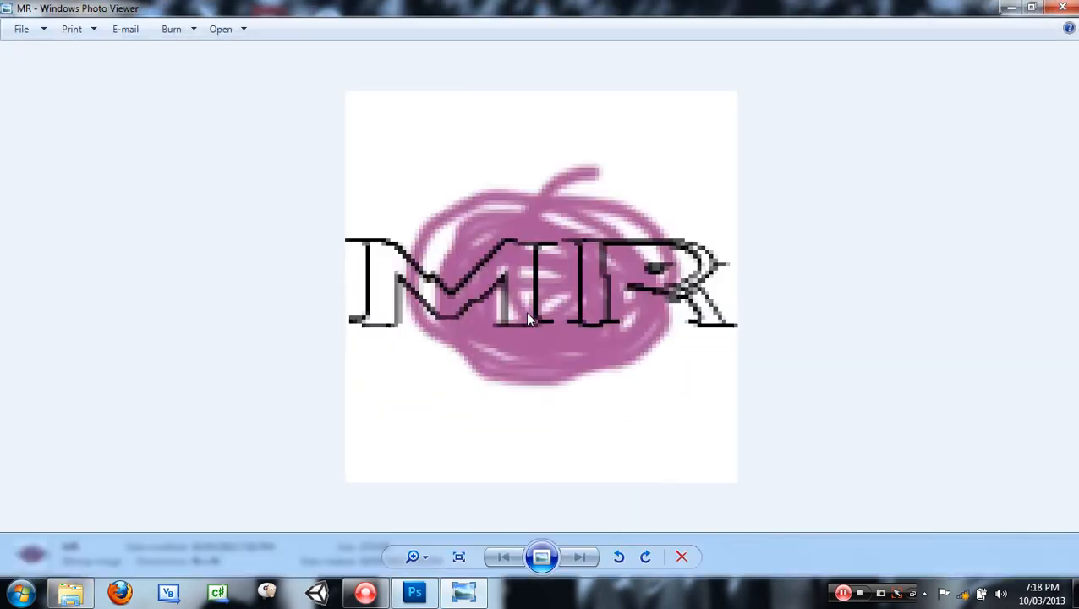
{"action": "scroll", "coordinate": [546, 300], "scroll_direction": "down", "scroll_amount": 9}
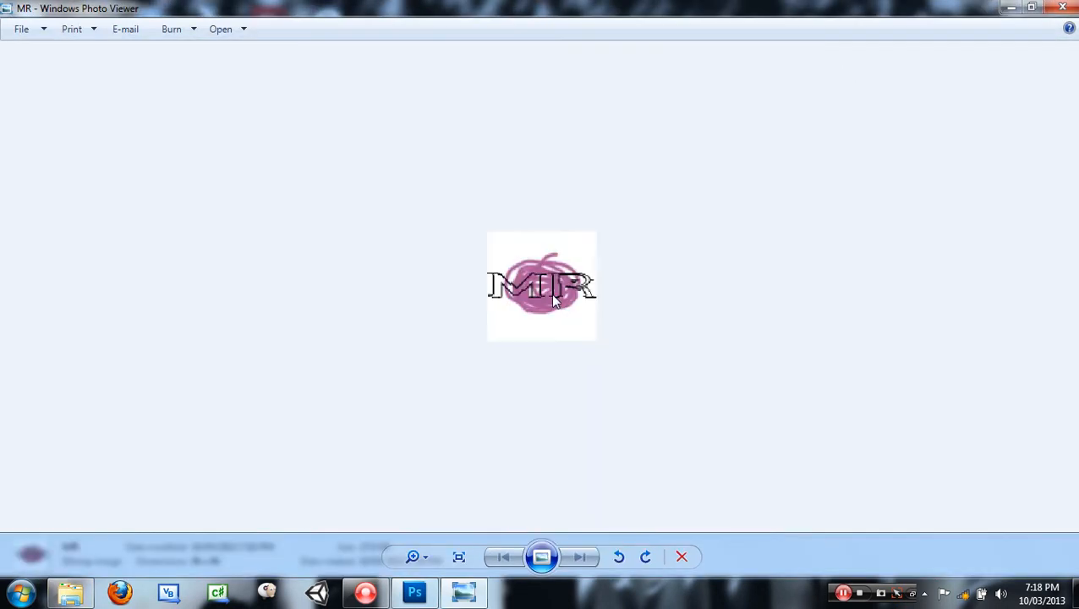
{"action": "left_click", "coordinate": [1058, 8]}
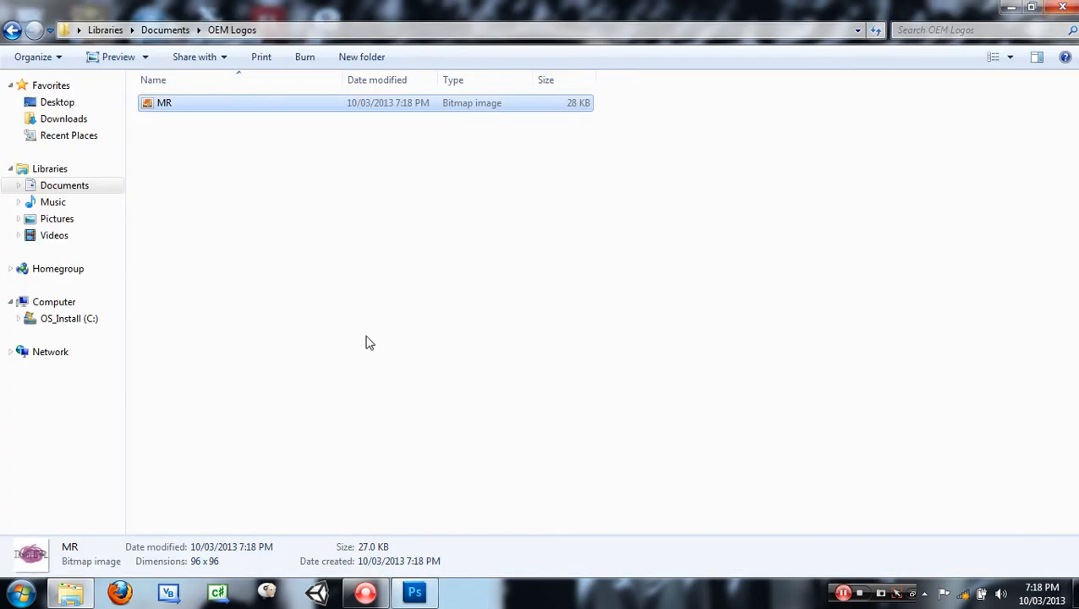
{"action": "left_click", "coordinate": [172, 105]}
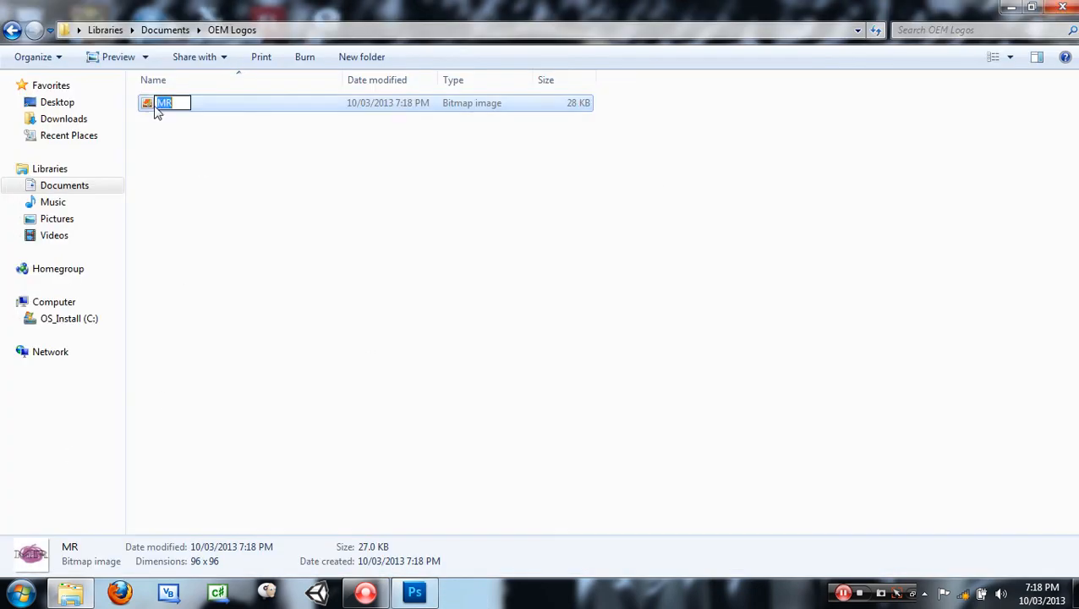
{"action": "left_click", "coordinate": [156, 106]}
{"action": "double_click", "coordinate": [152, 108]}
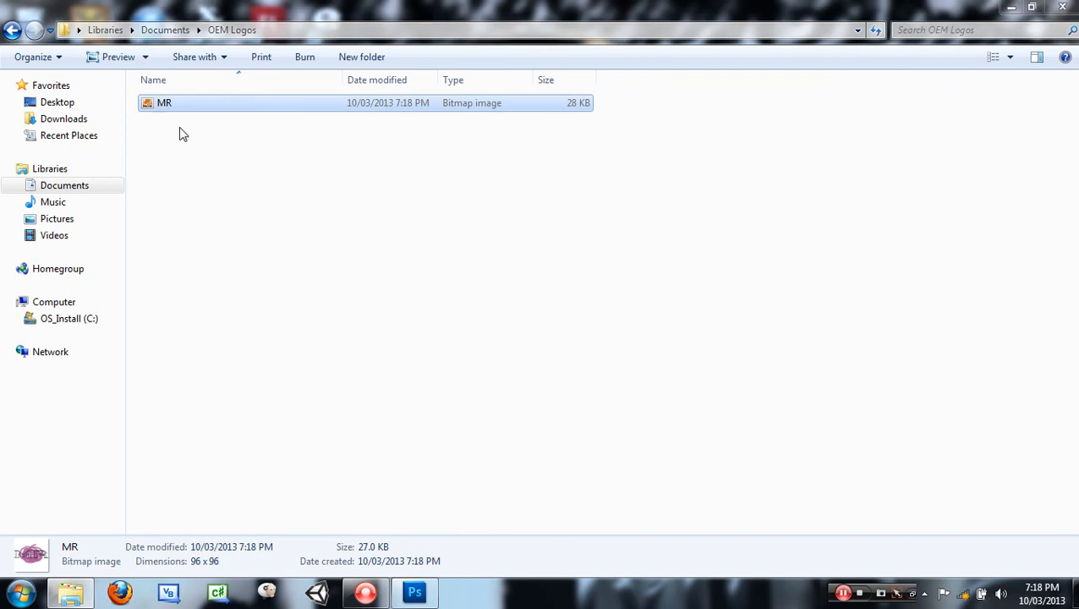
{"action": "scroll", "coordinate": [500, 296], "scroll_direction": "up", "scroll_amount": 4}
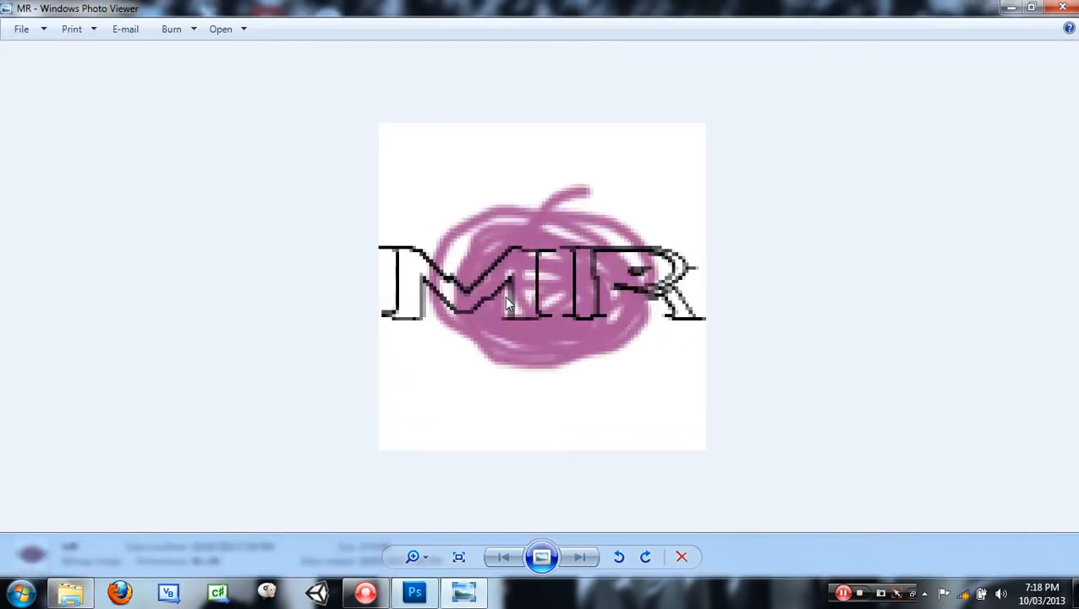
{"action": "scroll", "coordinate": [505, 296], "scroll_direction": "down", "scroll_amount": 3}
{"action": "scroll", "coordinate": [514, 277], "scroll_direction": "up", "scroll_amount": 1}
{"action": "scroll", "coordinate": [513, 277], "scroll_direction": "up", "scroll_amount": 2}
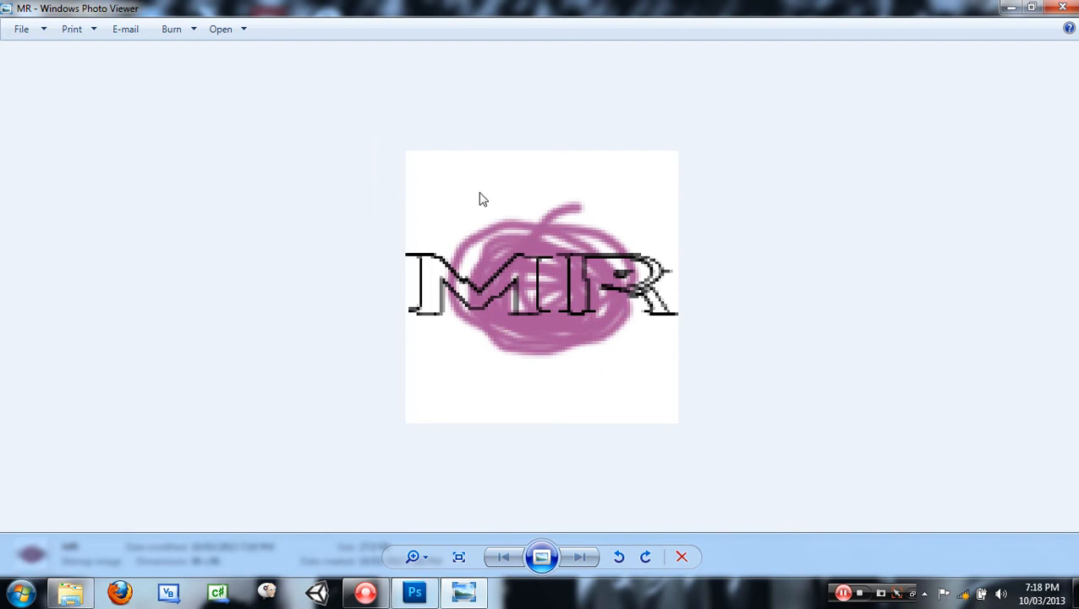
{"action": "left_click", "coordinate": [1062, 8]}
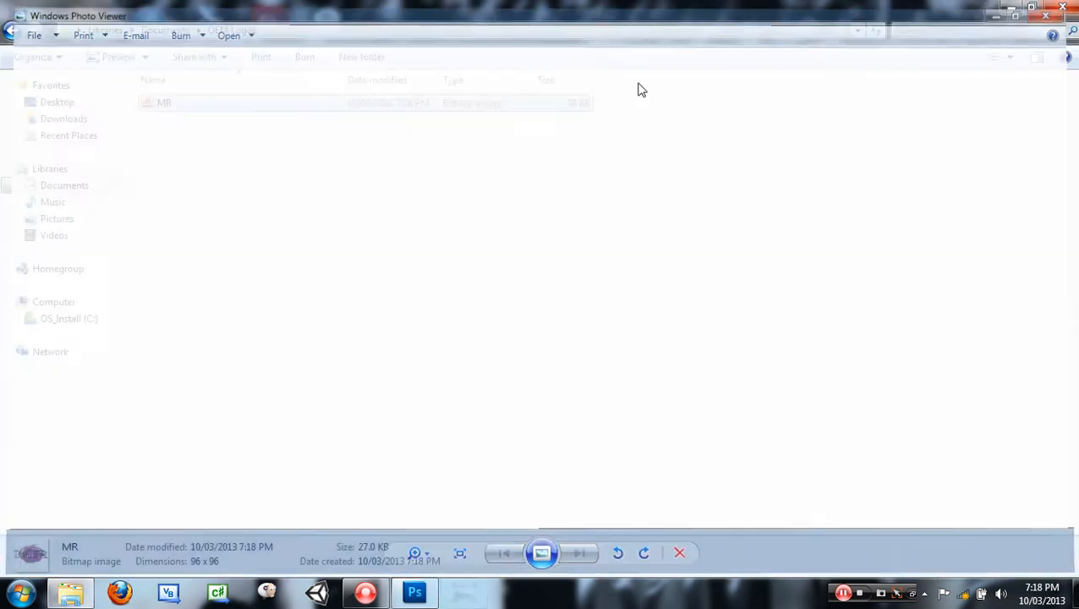
Step: Copy the full folder path of OEM Logos to the clipboard
{"action": "left_click", "coordinate": [323, 310]}
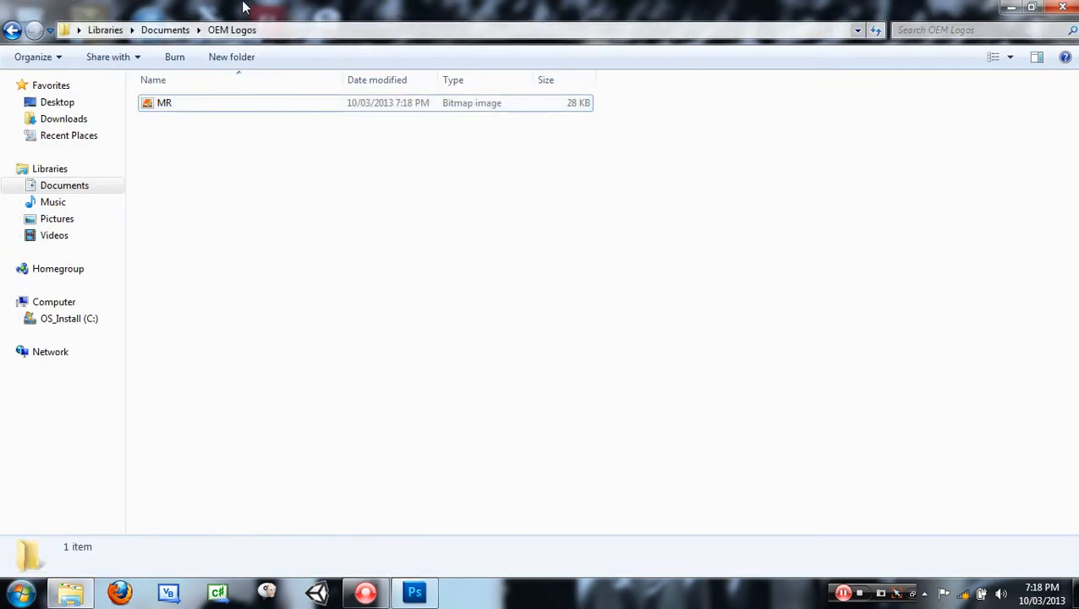
{"action": "left_click", "coordinate": [289, 31]}
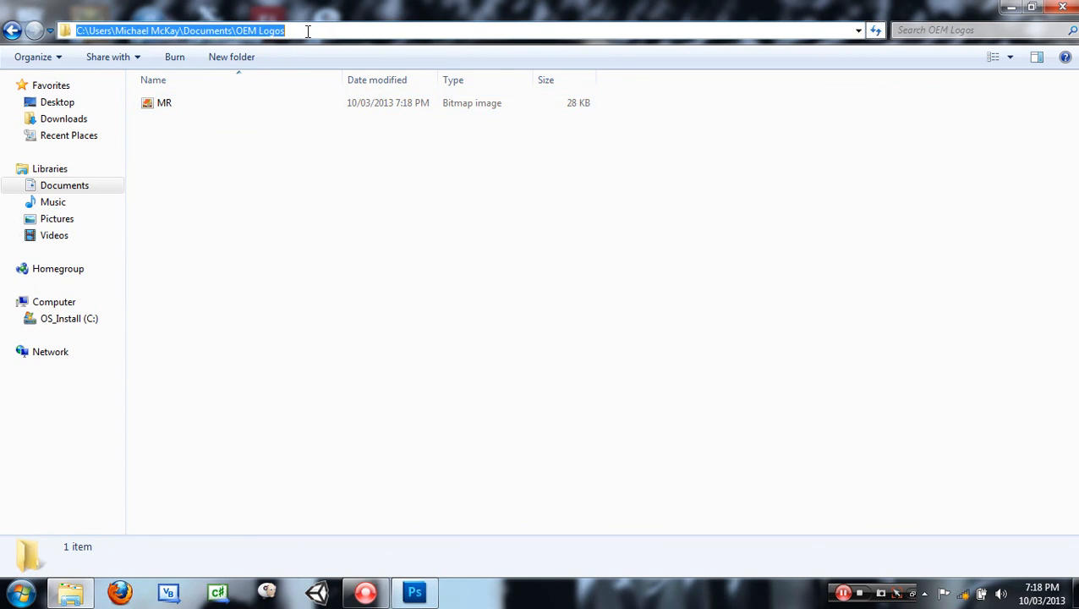
{"action": "right_click", "coordinate": [308, 31]}
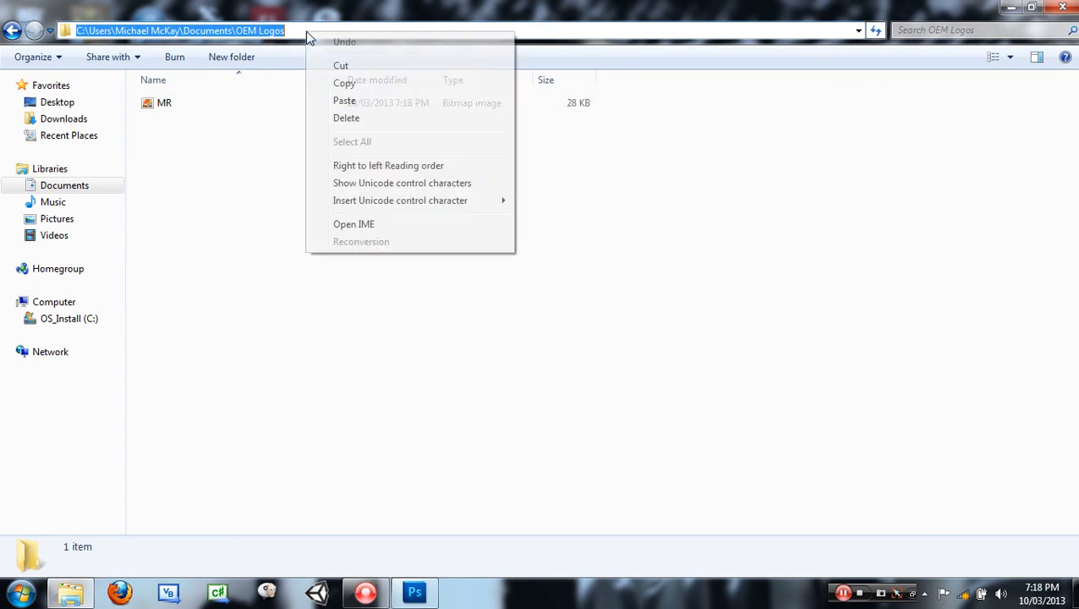
{"action": "left_click", "coordinate": [342, 83]}
{"action": "left_click", "coordinate": [265, 185]}
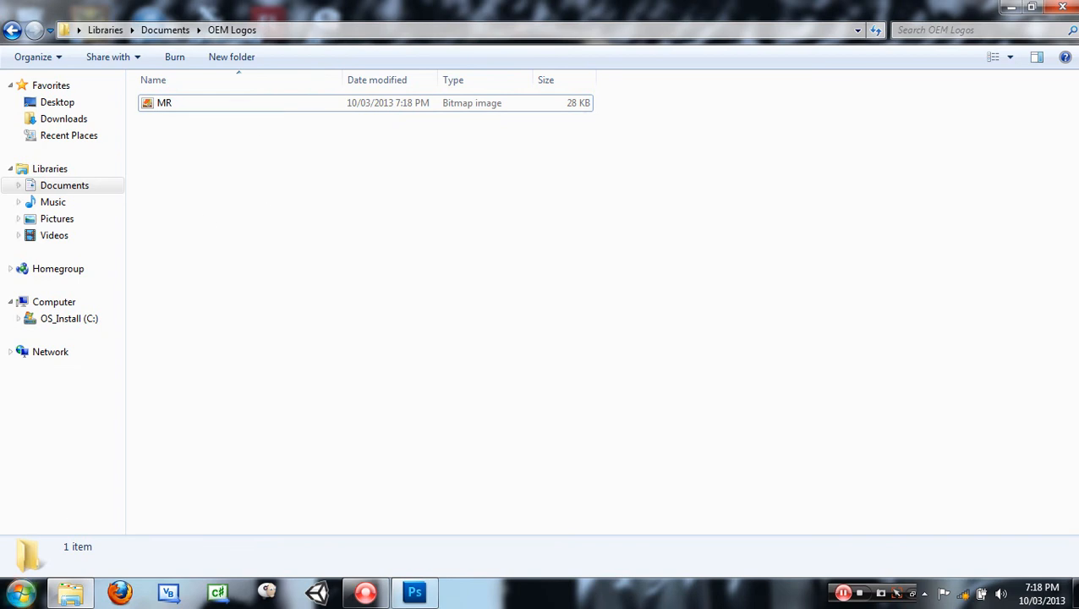
Step: Launch the Registry Editor with regedit and collapse the HKEY_CLASSES_ROOT tree
{"action": "left_click", "coordinate": [24, 589]}
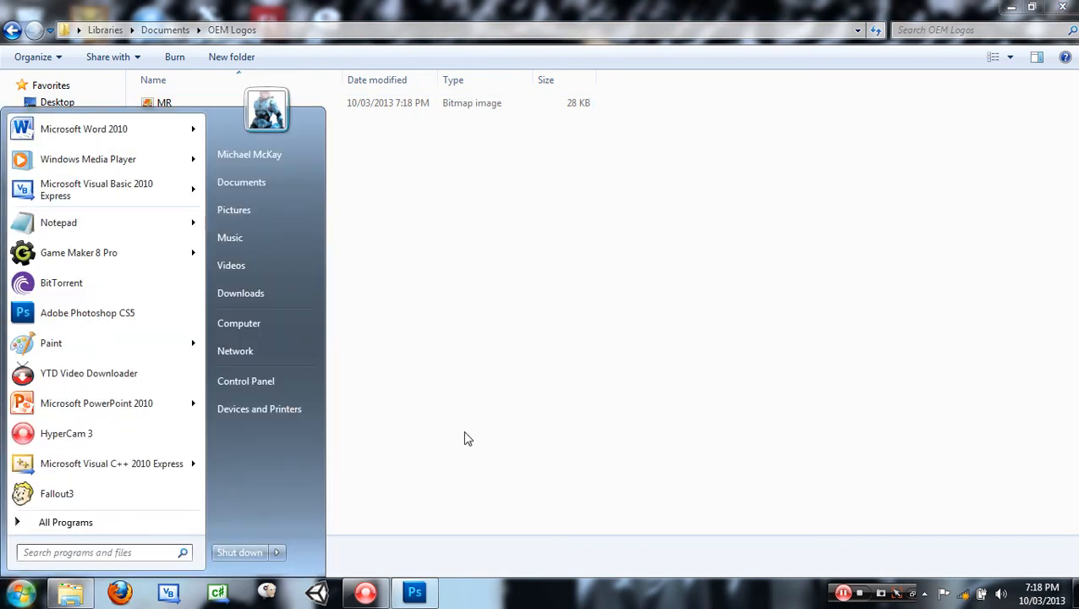
{"action": "type", "text": "regedit"}
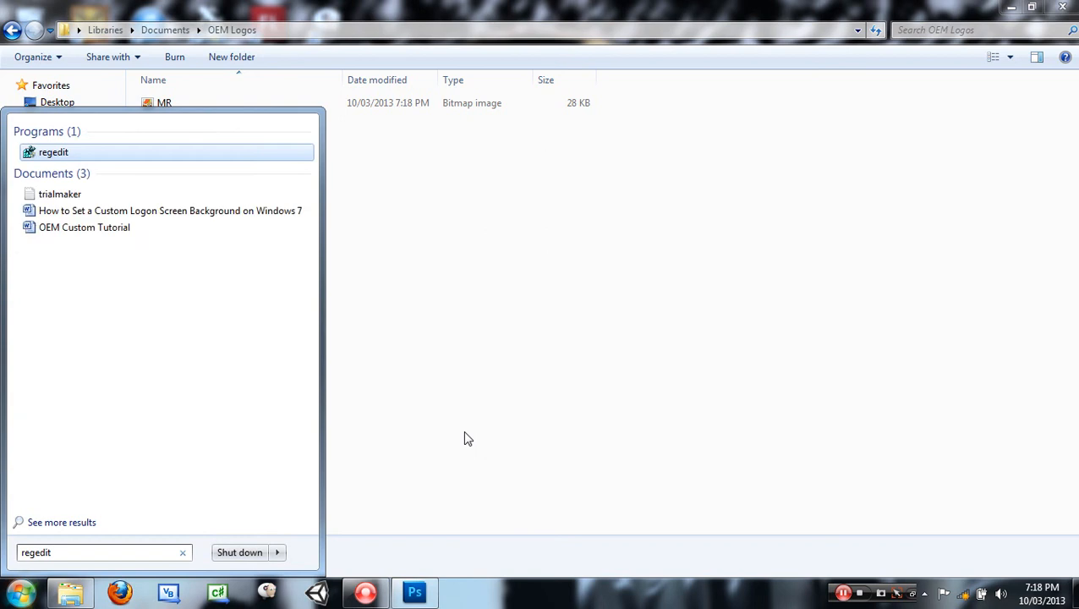
{"action": "key", "text": "Return"}
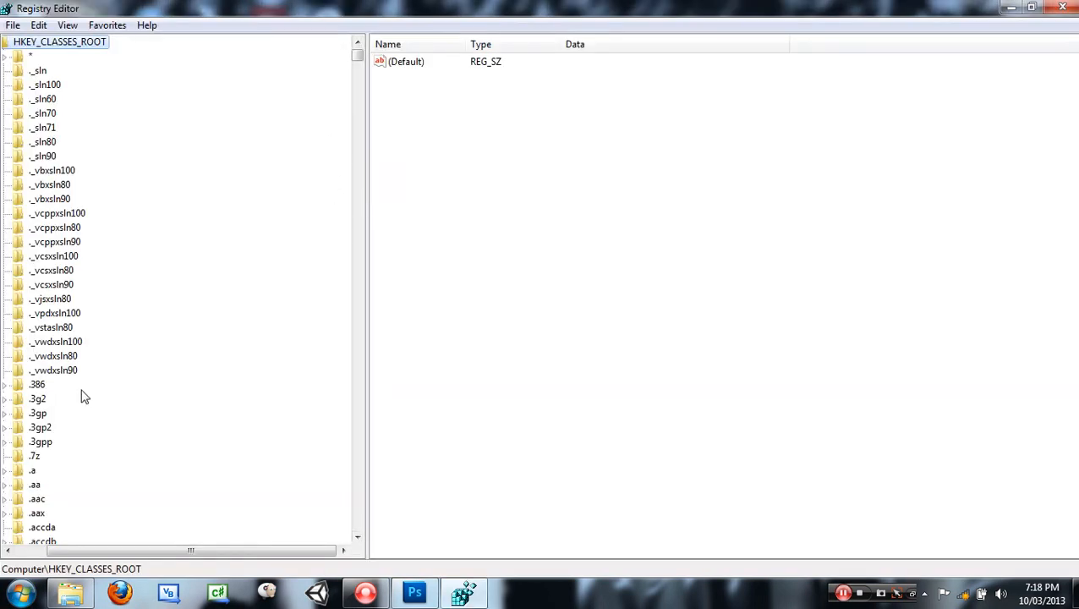
{"action": "left_click_drag", "start_coordinate": [133, 551], "coordinate": [31, 551]}
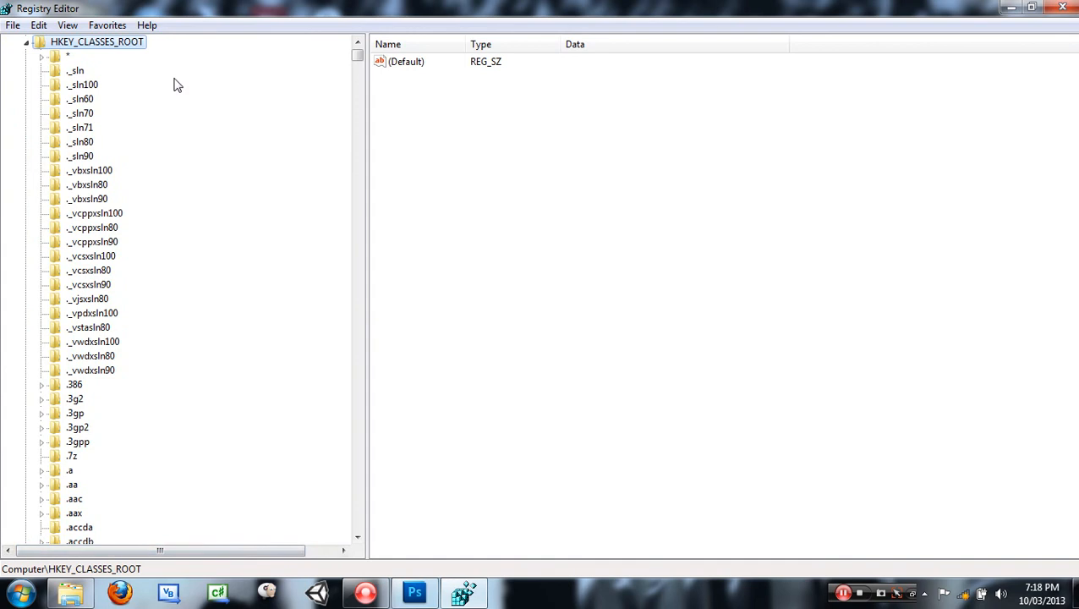
{"action": "key", "text": "Left"}
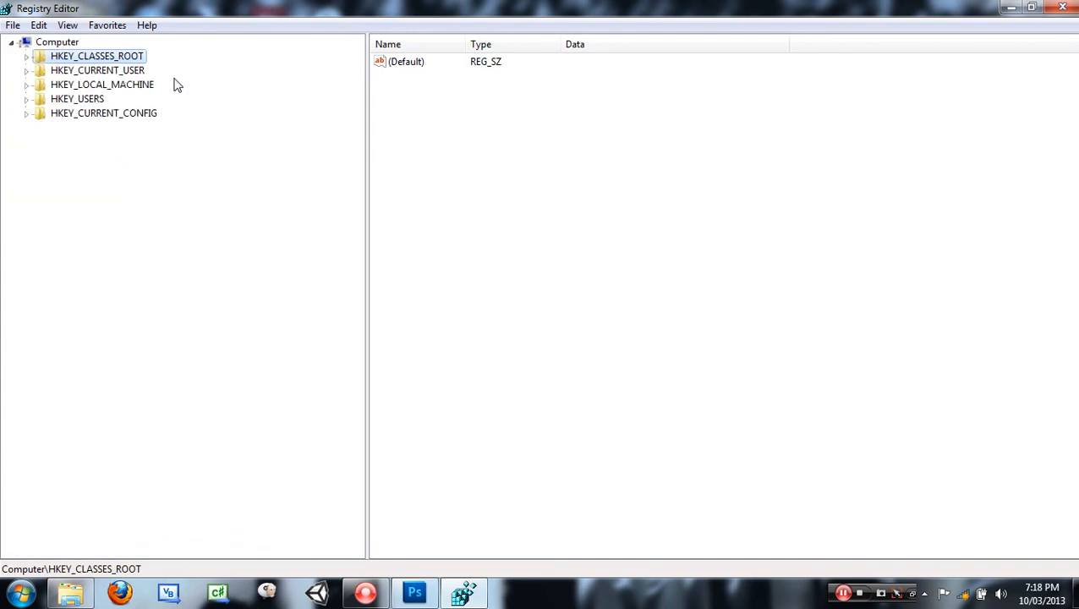
Step: Expand the registry branch HKEY_LOCAL_MACHINE\SOFTWARE\Microsoft
{"action": "left_click", "coordinate": [28, 89]}
{"action": "left_click", "coordinate": [26, 85]}
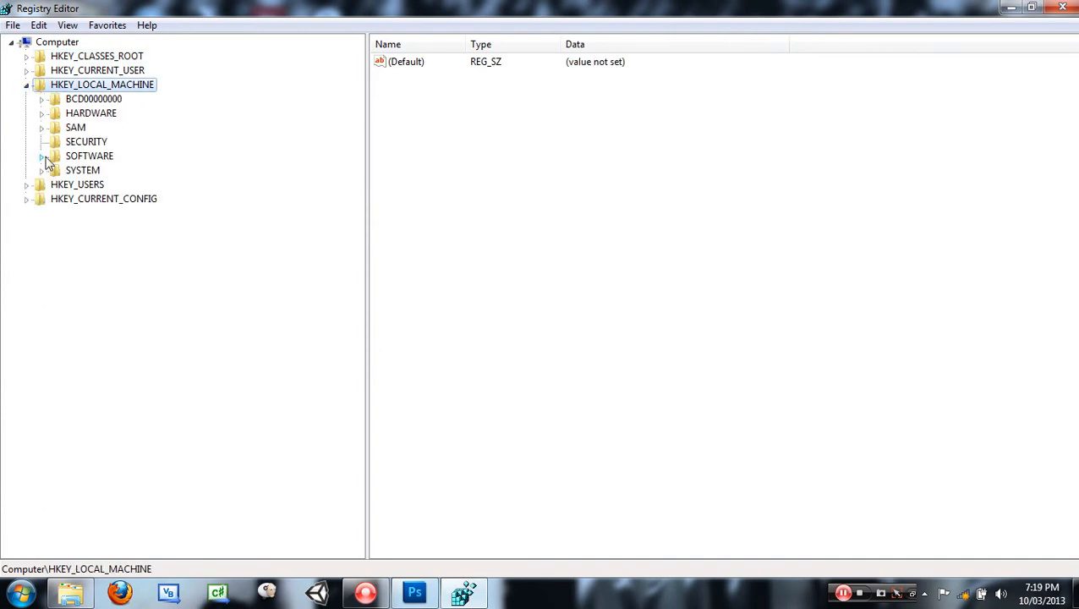
{"action": "left_click", "coordinate": [43, 157]}
{"action": "left_click", "coordinate": [123, 198]}
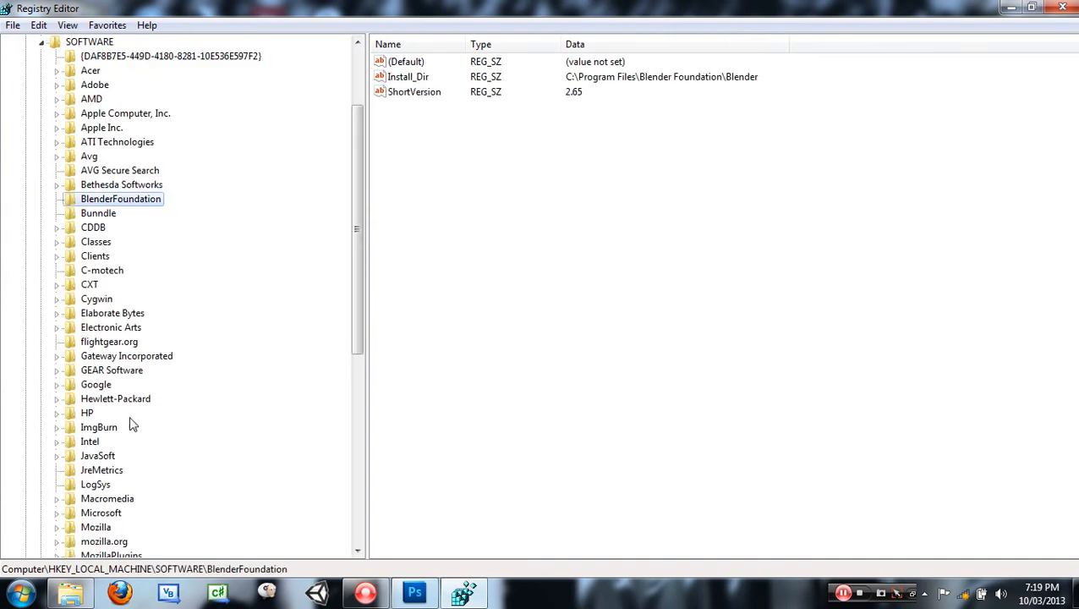
{"action": "left_click", "coordinate": [61, 513]}
Step: Find the Windows key under Microsoft, select it and expand it to show its subkeys
{"action": "left_click", "coordinate": [127, 470]}
{"action": "scroll", "coordinate": [128, 474], "scroll_direction": "down", "scroll_amount": 11}
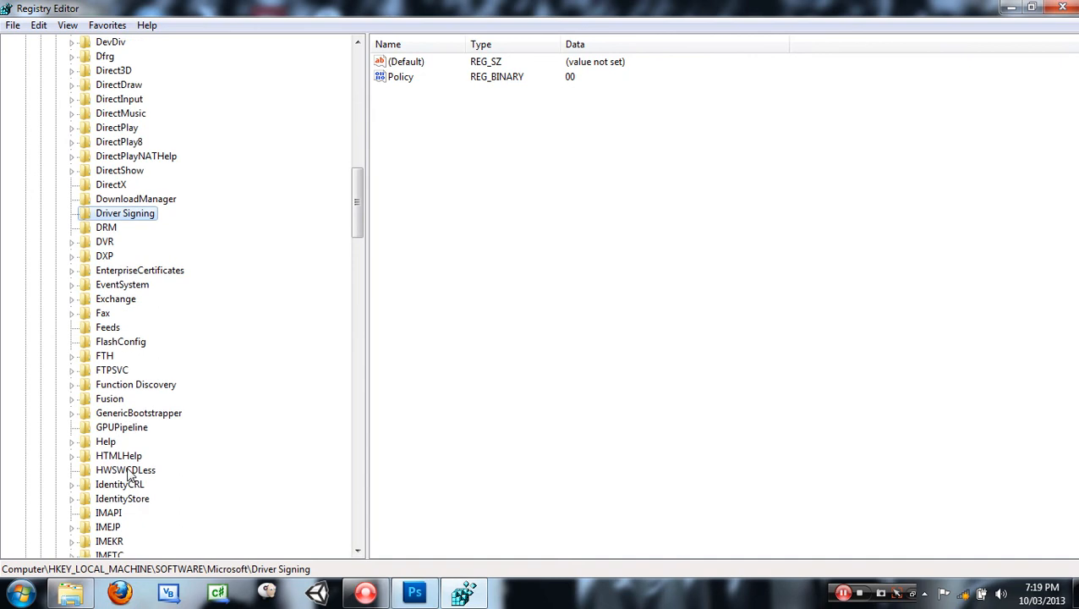
{"action": "scroll", "coordinate": [128, 475], "scroll_direction": "down", "scroll_amount": 10}
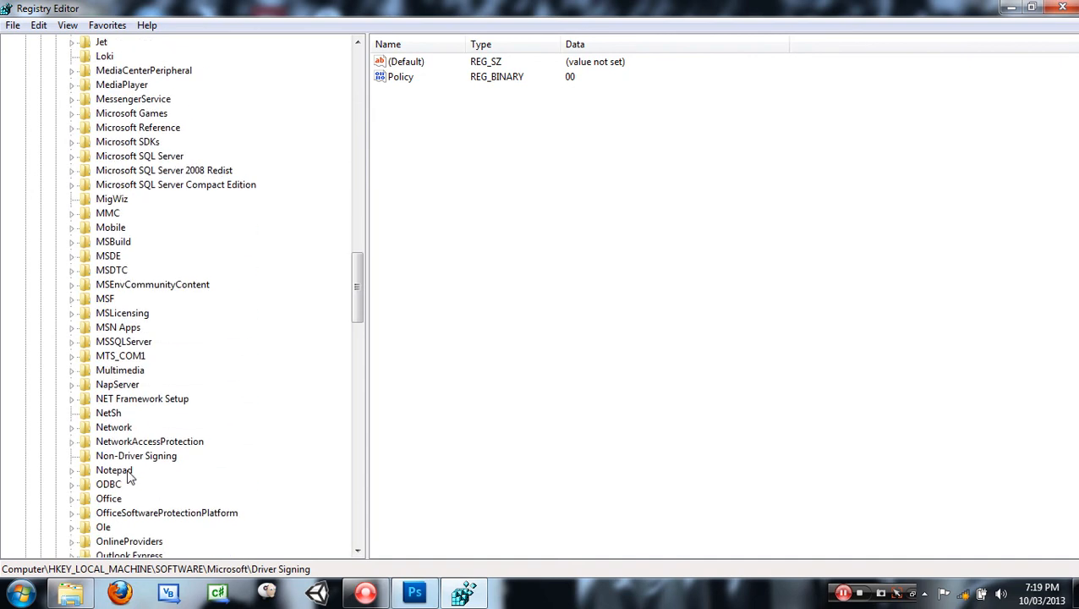
{"action": "scroll", "coordinate": [129, 476], "scroll_direction": "down", "scroll_amount": 14}
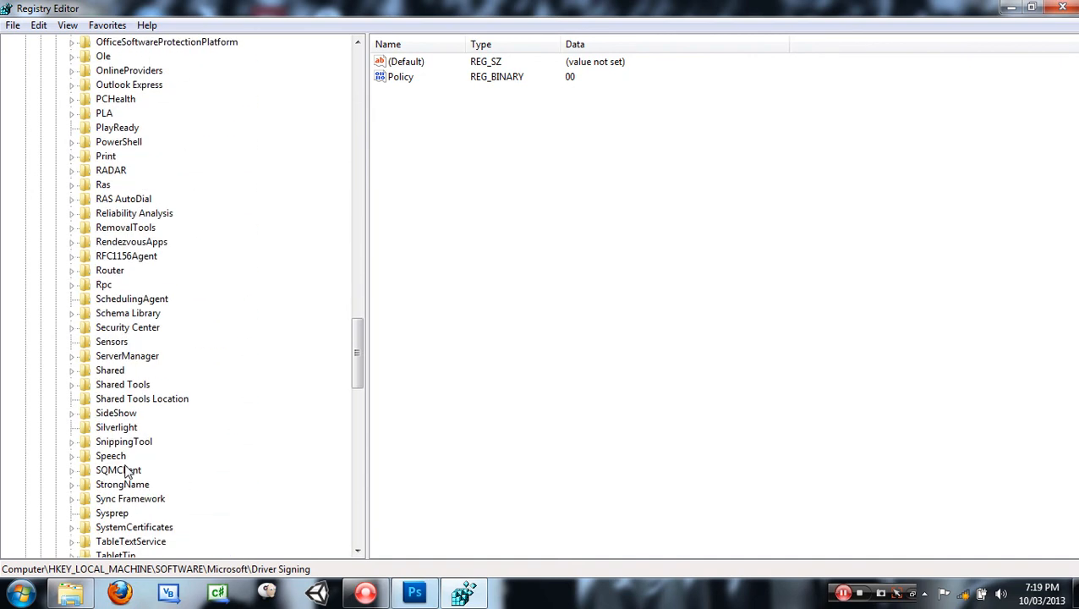
{"action": "scroll", "coordinate": [127, 471], "scroll_direction": "down", "scroll_amount": 7}
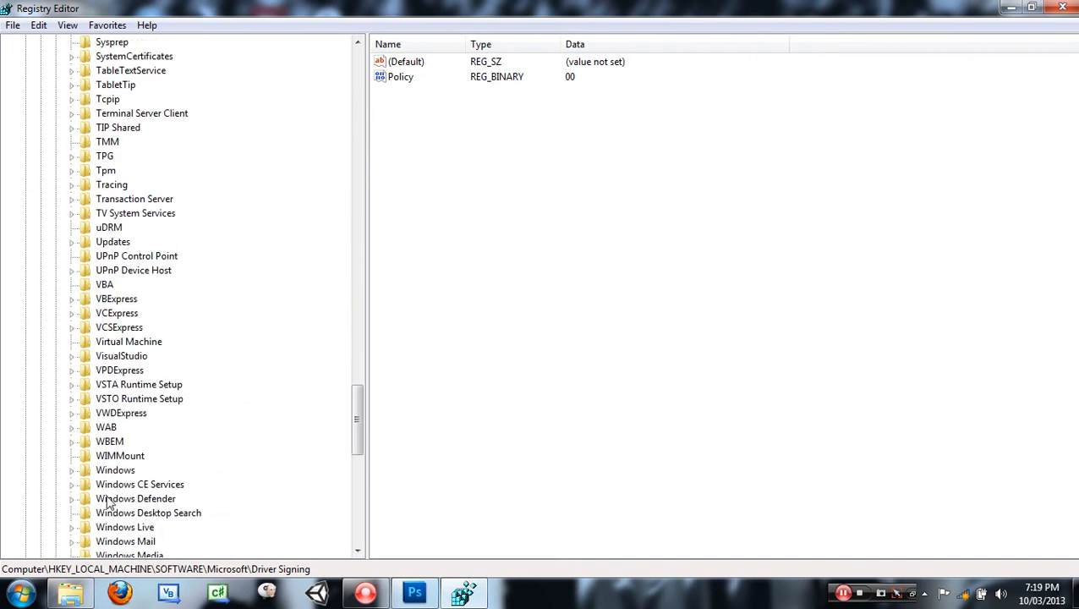
{"action": "left_click", "coordinate": [100, 471]}
{"action": "left_click", "coordinate": [71, 471]}
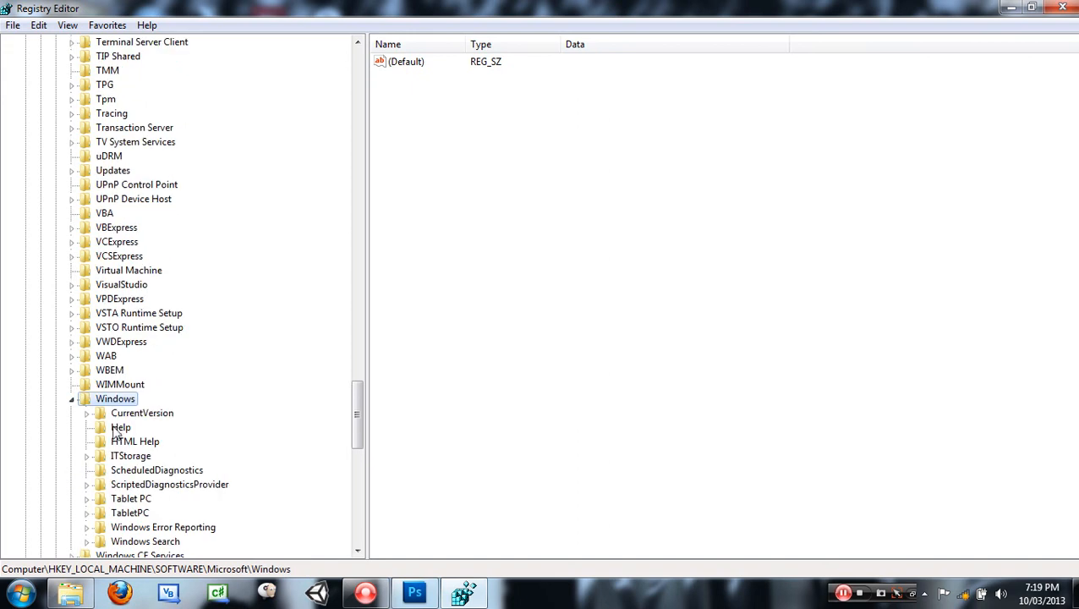
Step: Expand the CurrentVersion key under Windows and select its OEMInformation subkey
{"action": "left_click", "coordinate": [88, 414]}
{"action": "left_click", "coordinate": [134, 399]}
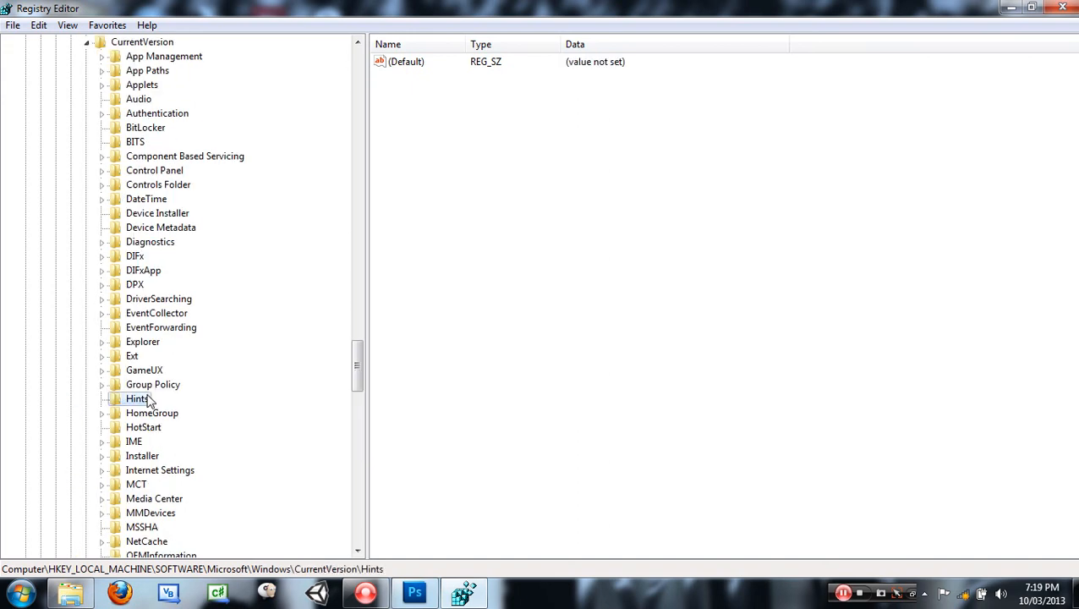
{"action": "scroll", "coordinate": [155, 432], "scroll_direction": "down", "scroll_amount": 5}
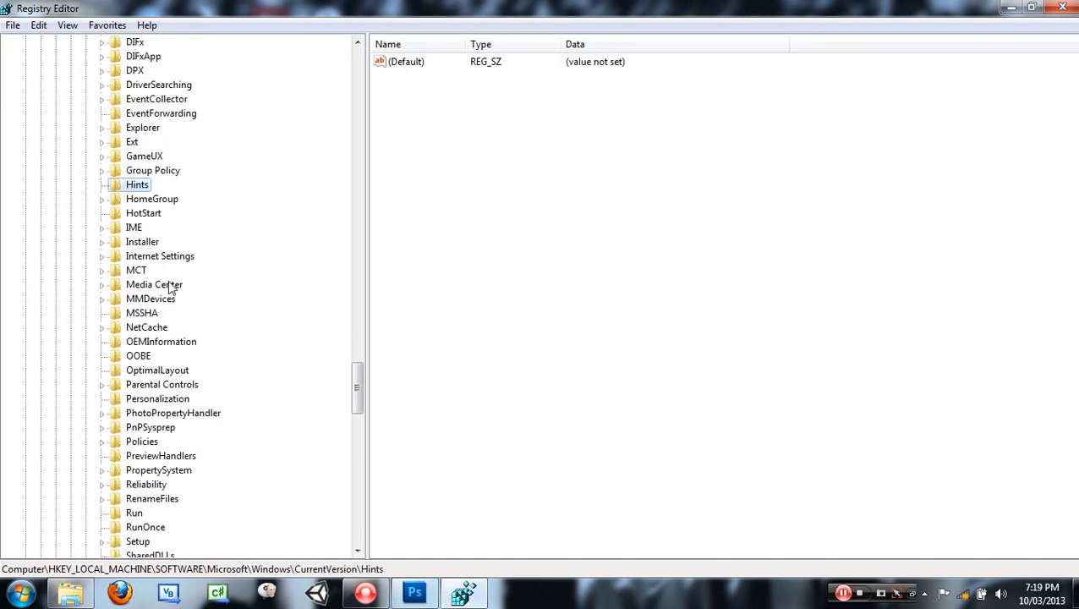
{"action": "left_click", "coordinate": [152, 342]}
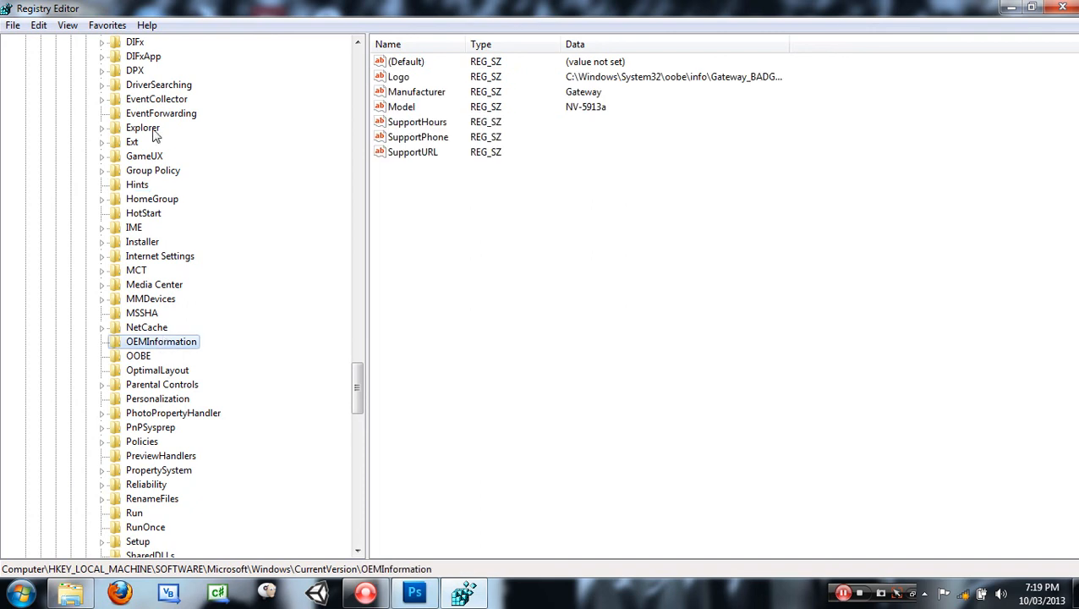
{"action": "left_click", "coordinate": [156, 115]}
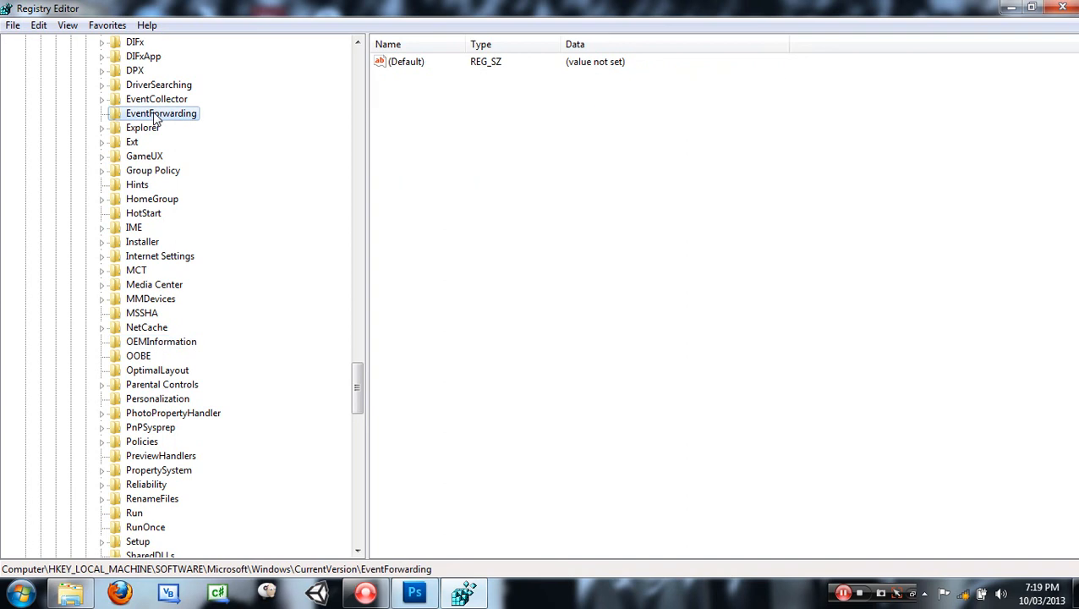
{"action": "key", "text": "o"}
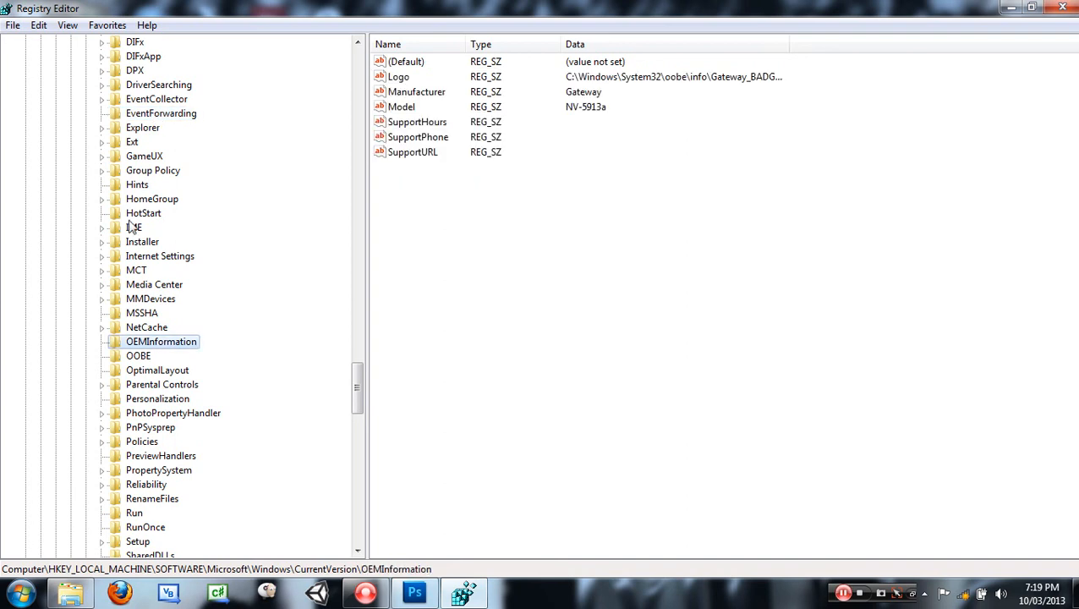
{"action": "left_click", "coordinate": [128, 357]}
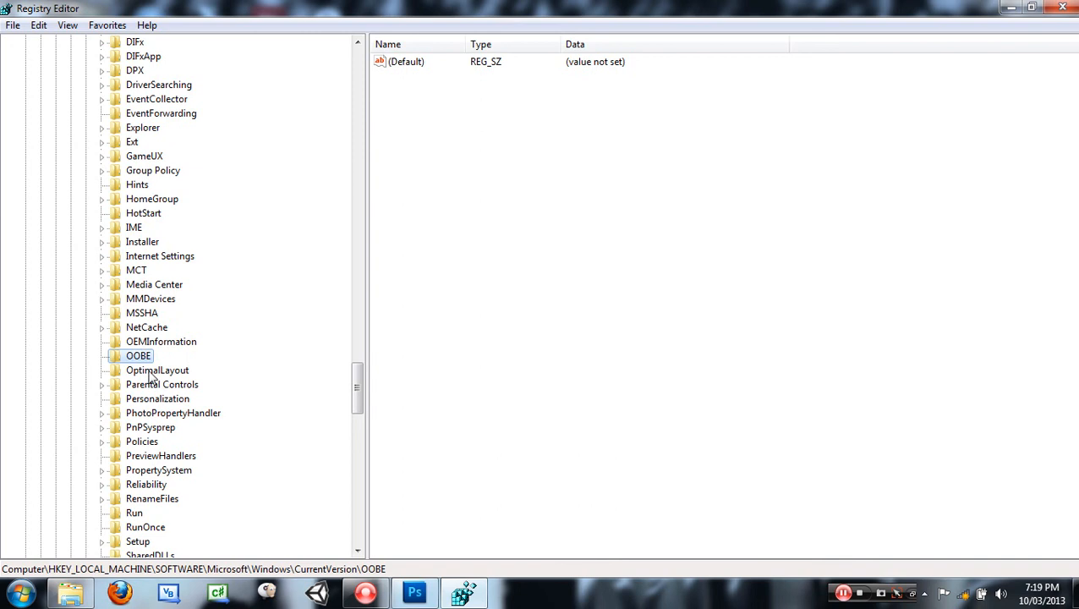
{"action": "left_click", "coordinate": [150, 372]}
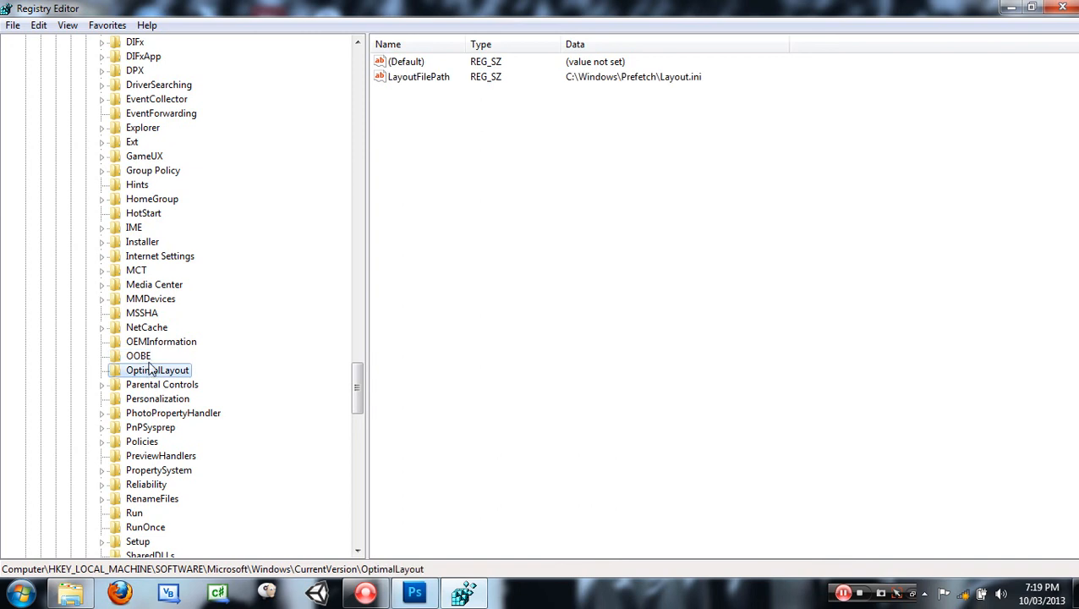
{"action": "left_click", "coordinate": [148, 328]}
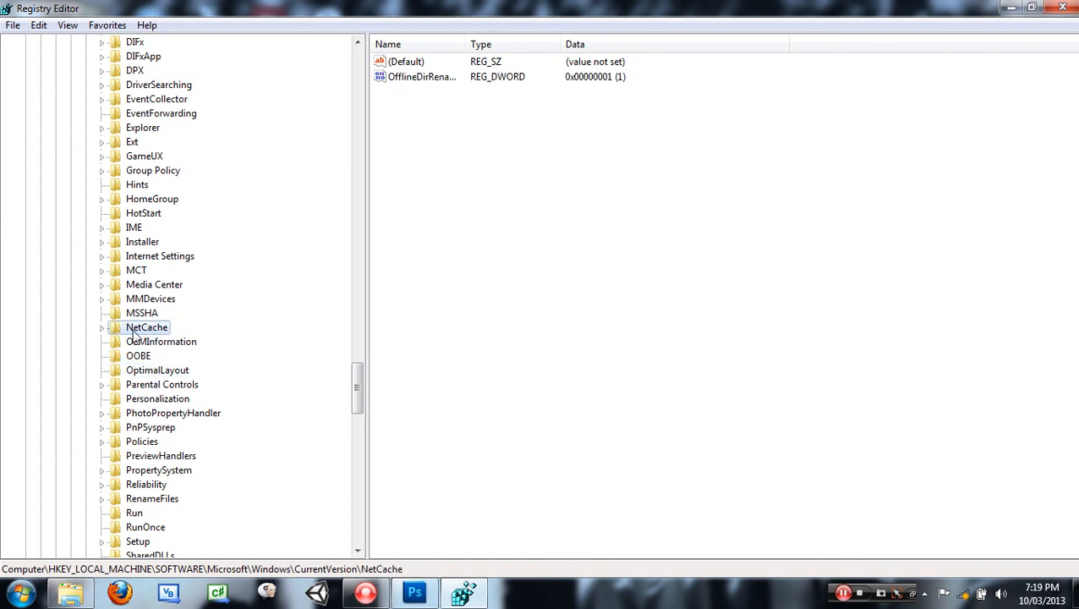
{"action": "scroll", "coordinate": [181, 277], "scroll_direction": "up", "scroll_amount": 9}
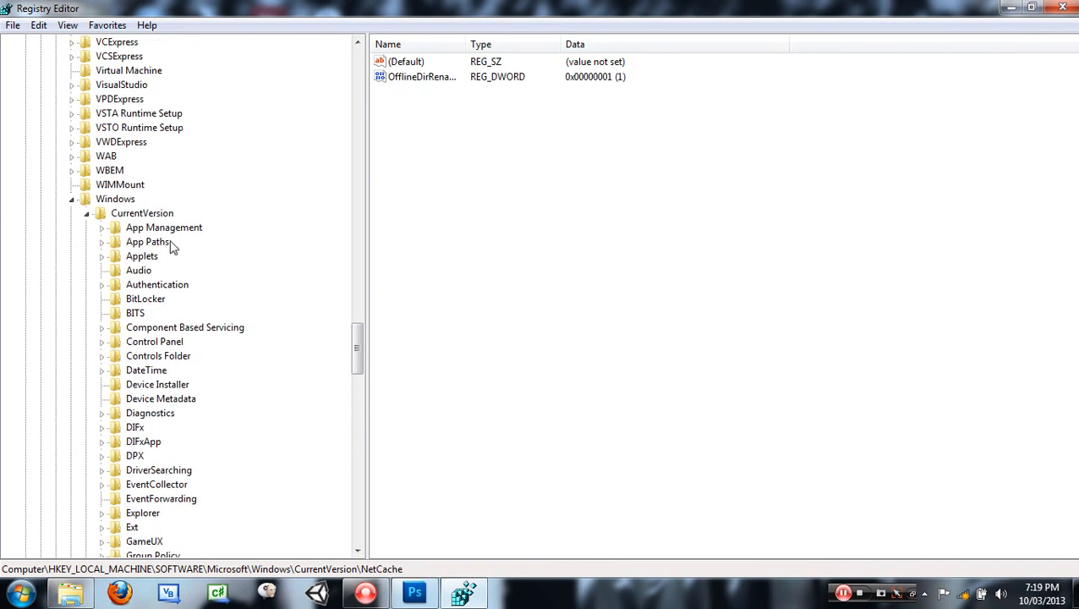
{"action": "right_click", "coordinate": [126, 217]}
{"action": "mouse_move", "coordinate": [169, 239]}
{"action": "left_click", "coordinate": [125, 217]}
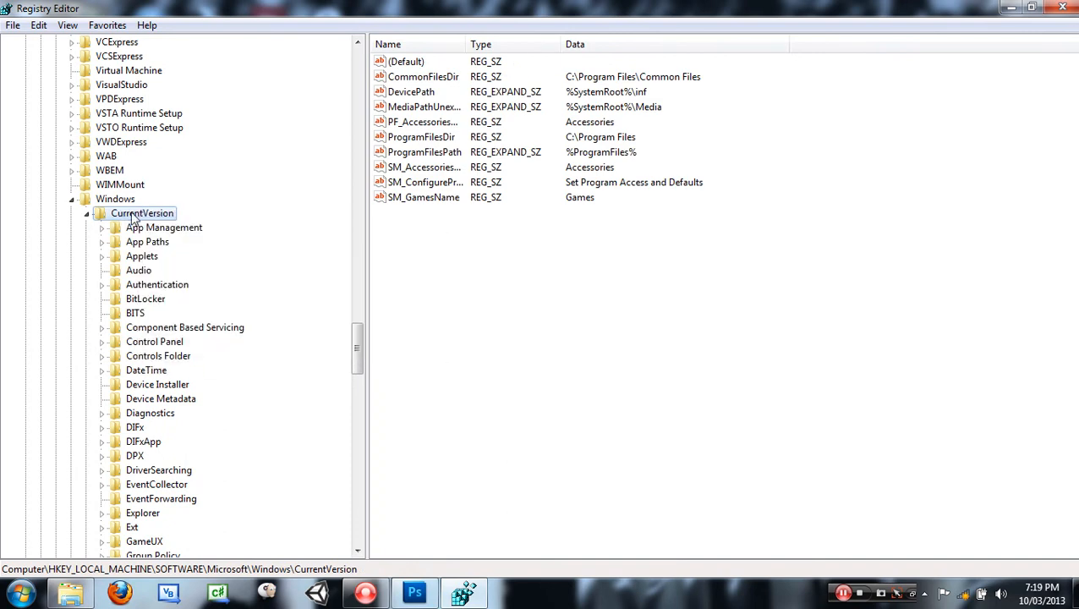
{"action": "right_click", "coordinate": [130, 220]}
{"action": "mouse_move", "coordinate": [236, 239]}
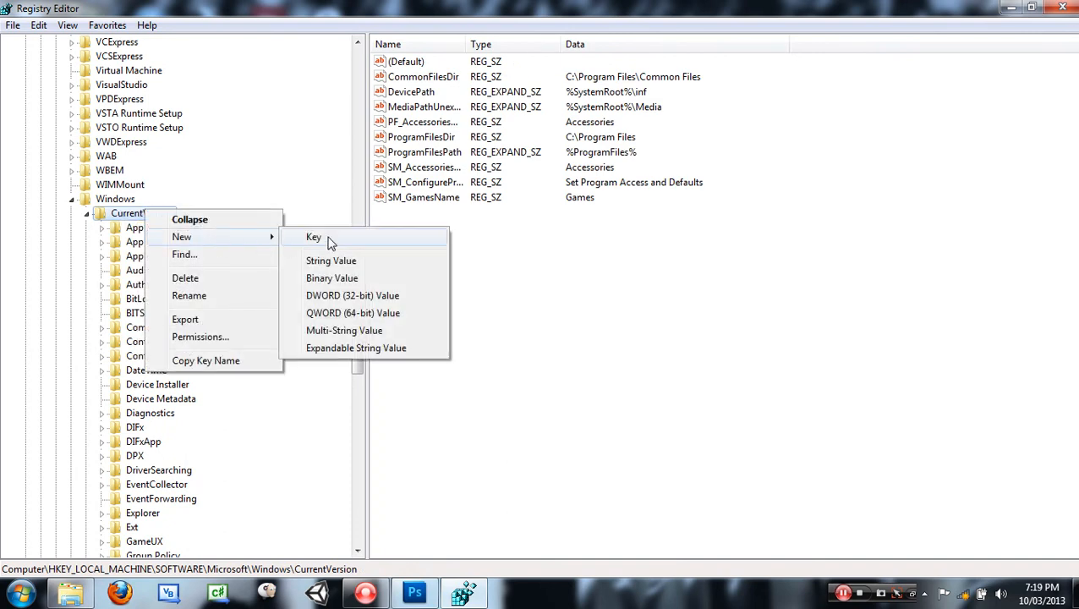
{"action": "left_click", "coordinate": [173, 436]}
Step: Go back to the OEMInformation key in the CurrentVersion branch and show its values
{"action": "scroll", "coordinate": [175, 438], "scroll_direction": "down", "scroll_amount": 4}
{"action": "scroll", "coordinate": [177, 431], "scroll_direction": "down", "scroll_amount": 7}
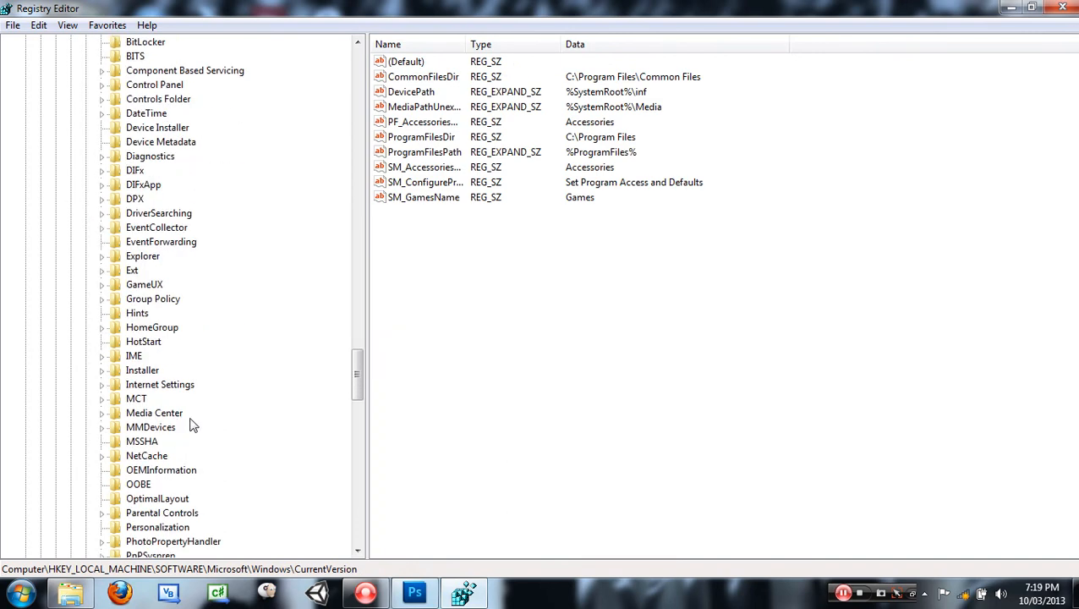
{"action": "scroll", "coordinate": [175, 401], "scroll_direction": "down", "scroll_amount": 8}
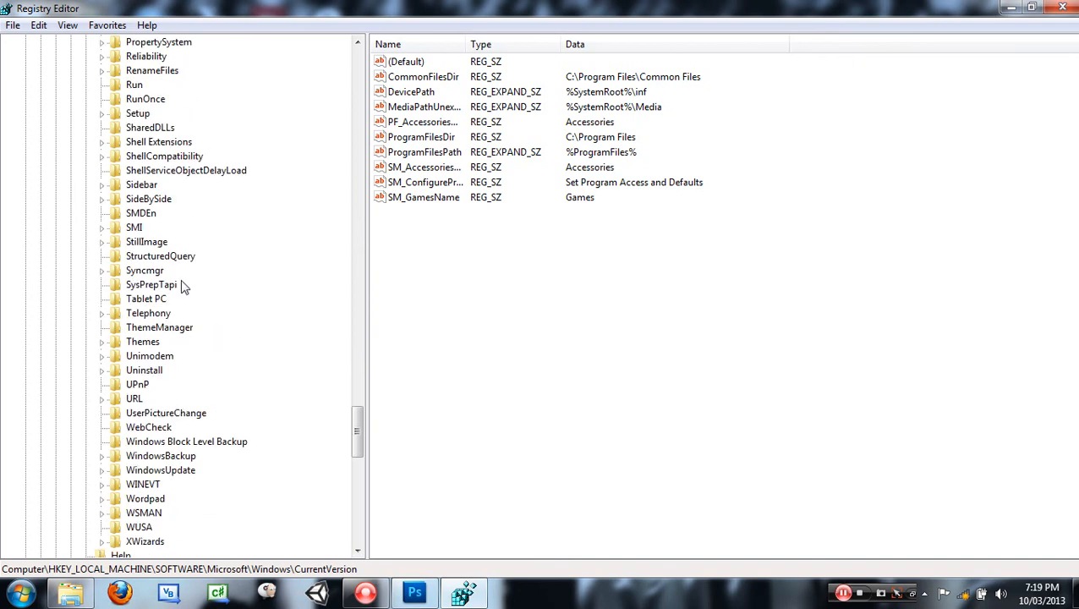
{"action": "key", "text": "o"}
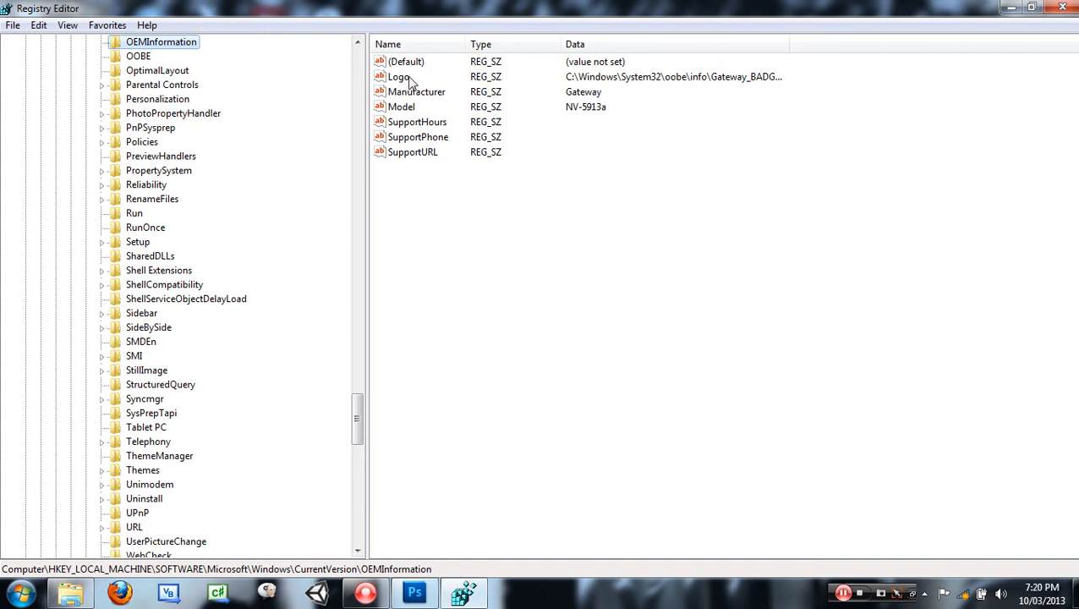
{"action": "left_click", "coordinate": [457, 215]}
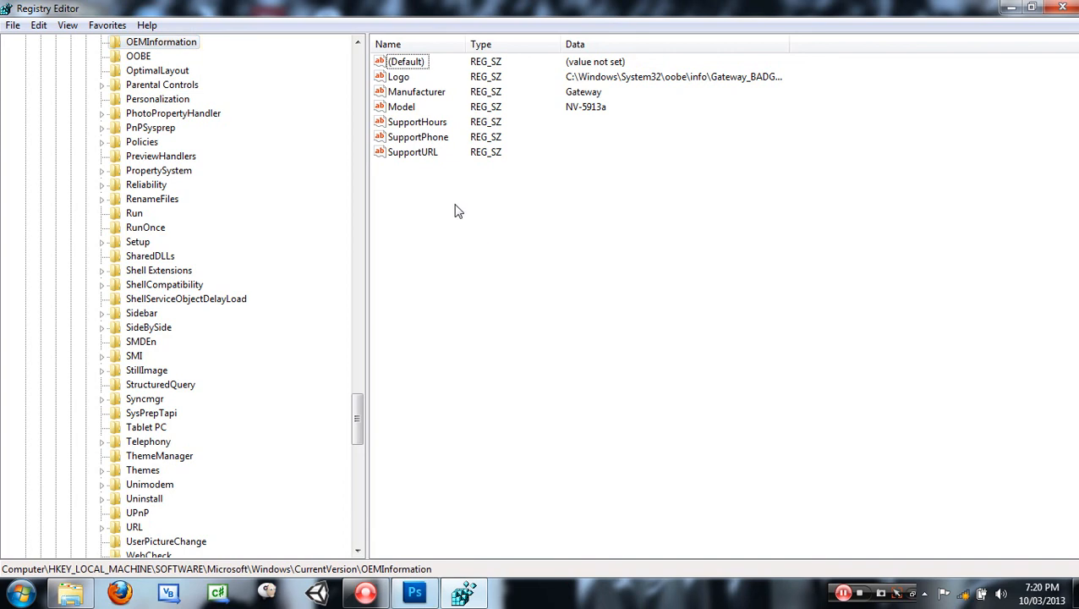
{"action": "left_click", "coordinate": [402, 78]}
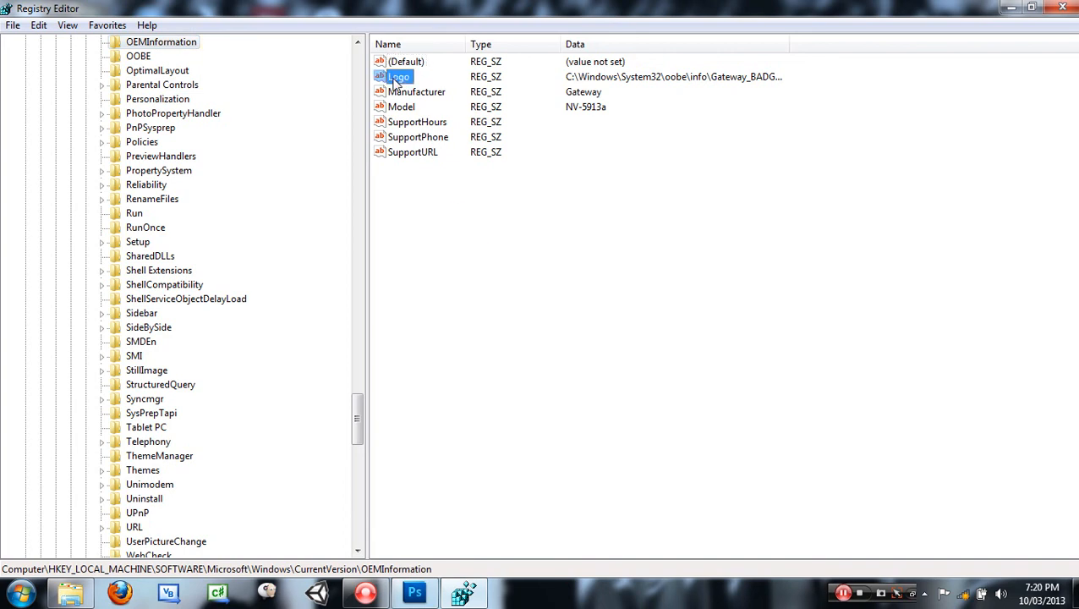
{"action": "right_click", "coordinate": [423, 186]}
{"action": "mouse_move", "coordinate": [499, 202]}
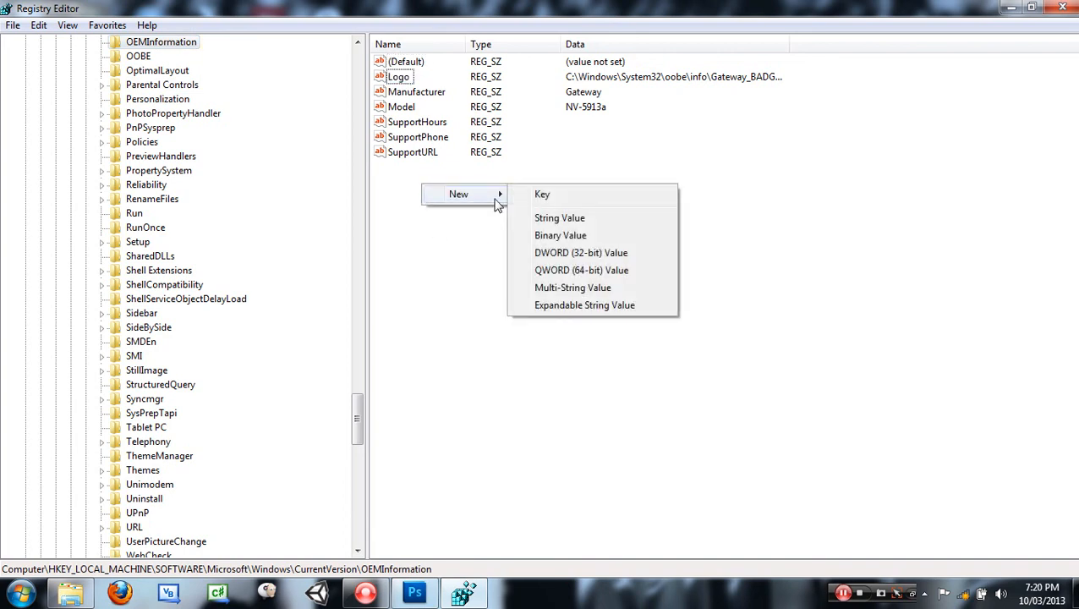
{"action": "left_click", "coordinate": [505, 173]}
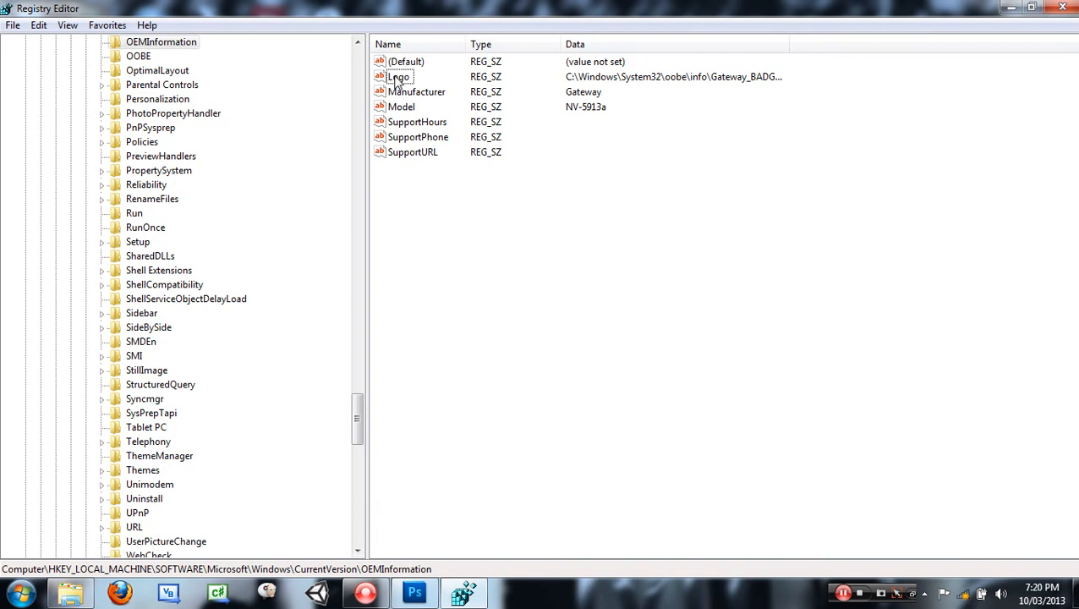
Step: Set the Logo string value's data to the copied OEM Logos folder path followed by \MR.bmp
{"action": "left_click", "coordinate": [391, 78]}
{"action": "double_click", "coordinate": [391, 77]}
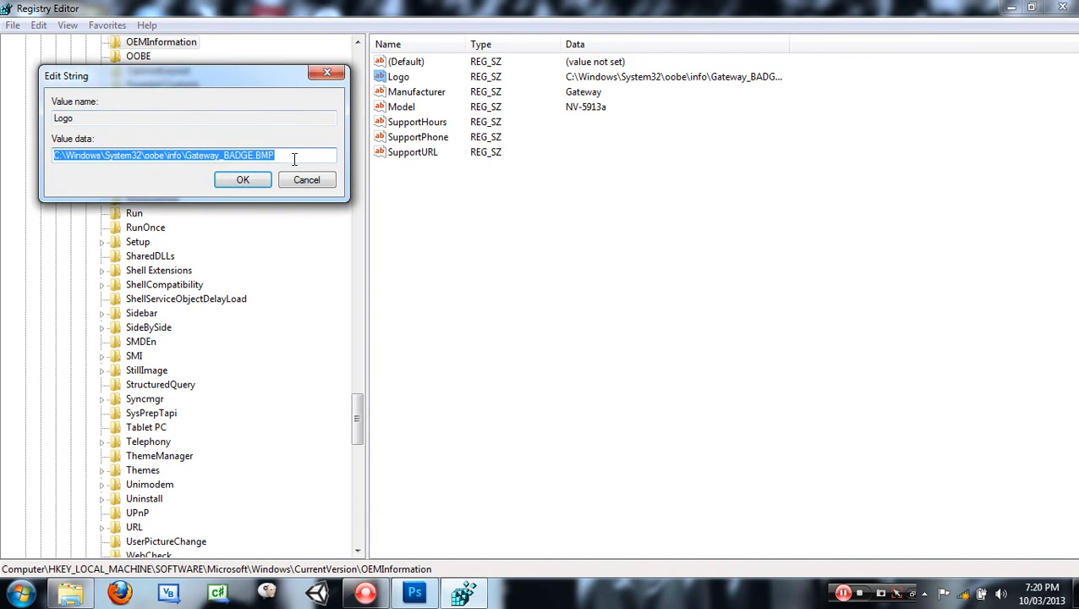
{"action": "type", "text": "C:\\Users\\Michael McKay\\Documents\\OEM Logos"}
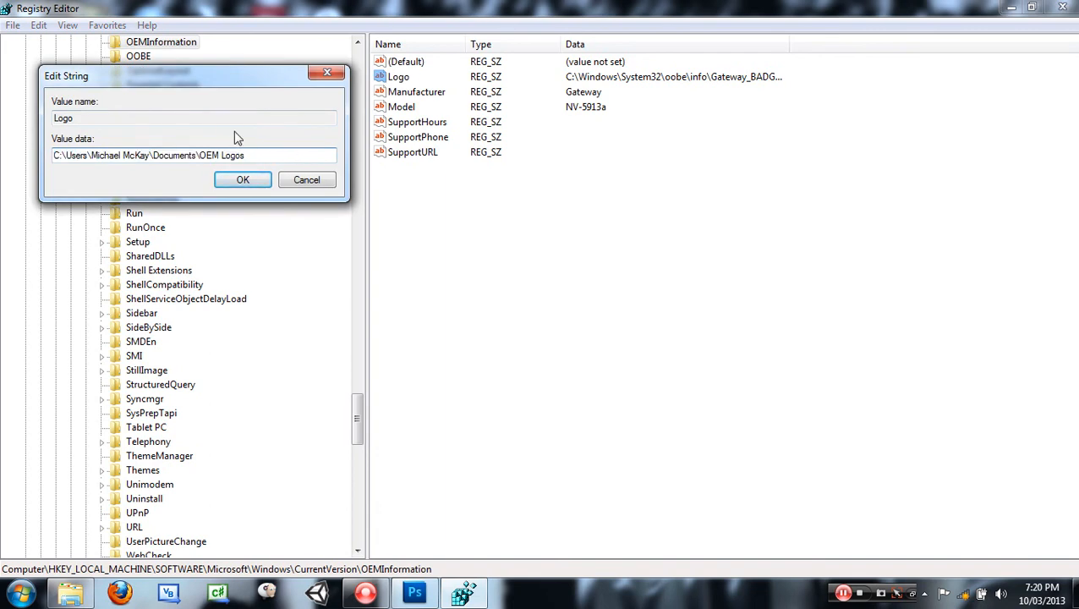
{"action": "type", "text": "\\MR.bmp"}
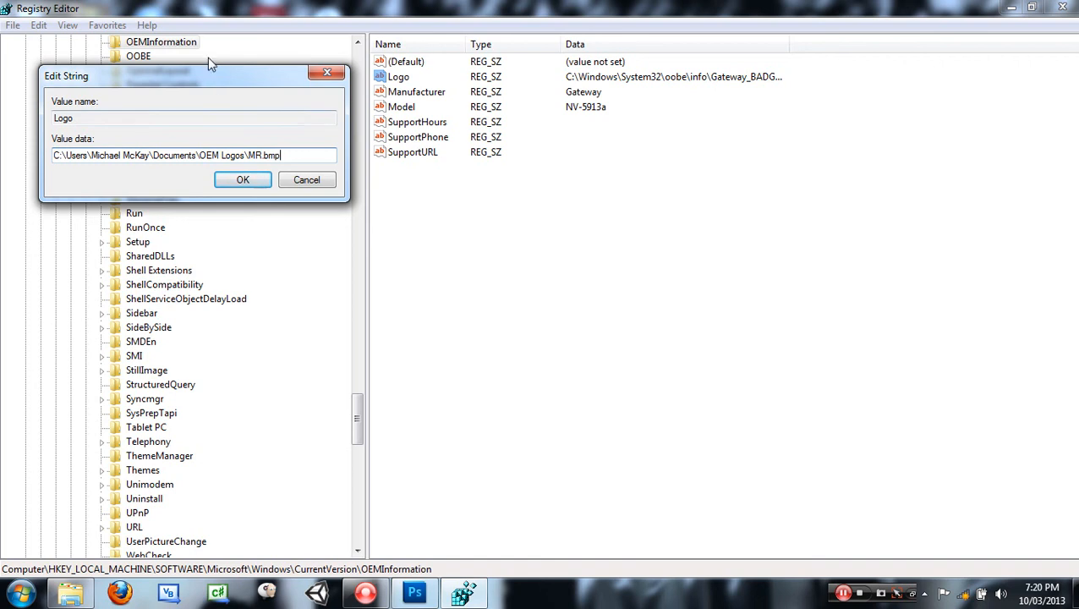
{"action": "left_click_drag", "start_coordinate": [288, 157], "coordinate": [266, 156]}
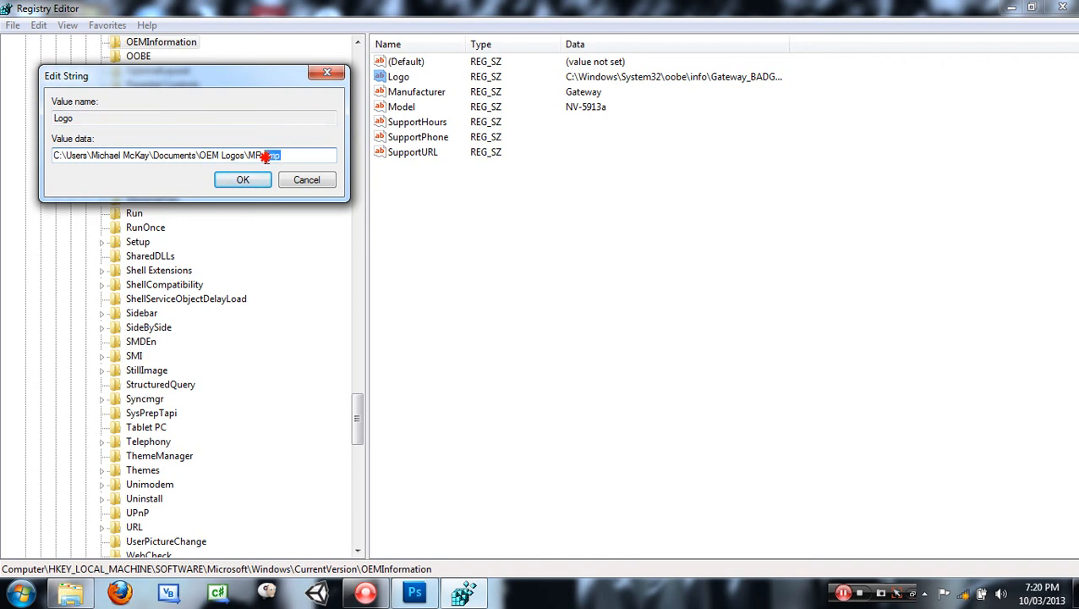
{"action": "key", "text": "BackSpace"}
{"action": "left_click", "coordinate": [240, 184]}
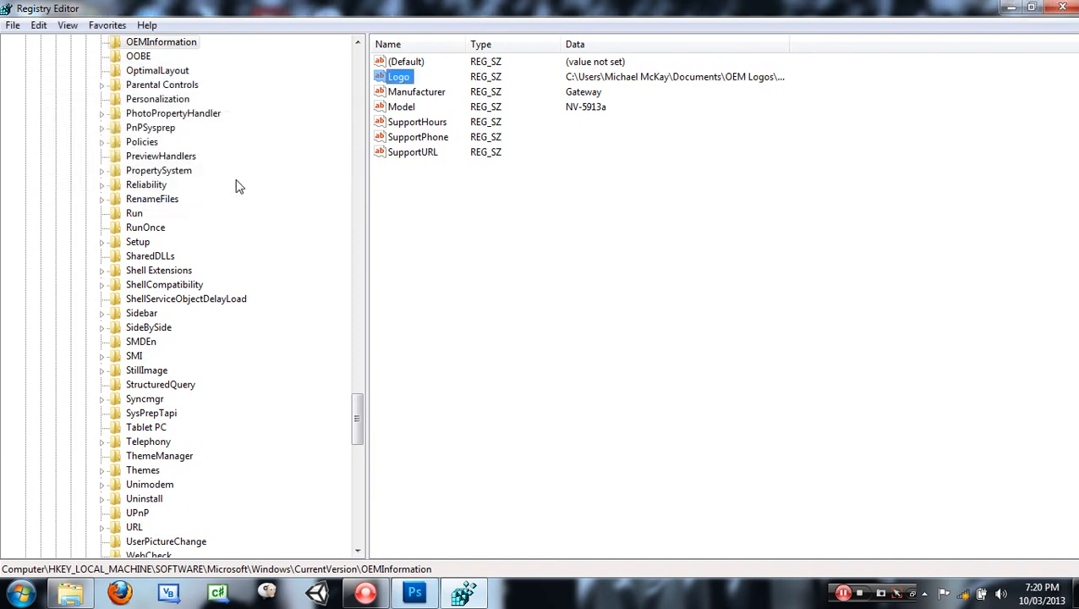
Step: Check the OEM logo on the computer's System properties page and return to the OEM Logos folder
{"action": "left_click", "coordinate": [4, 598]}
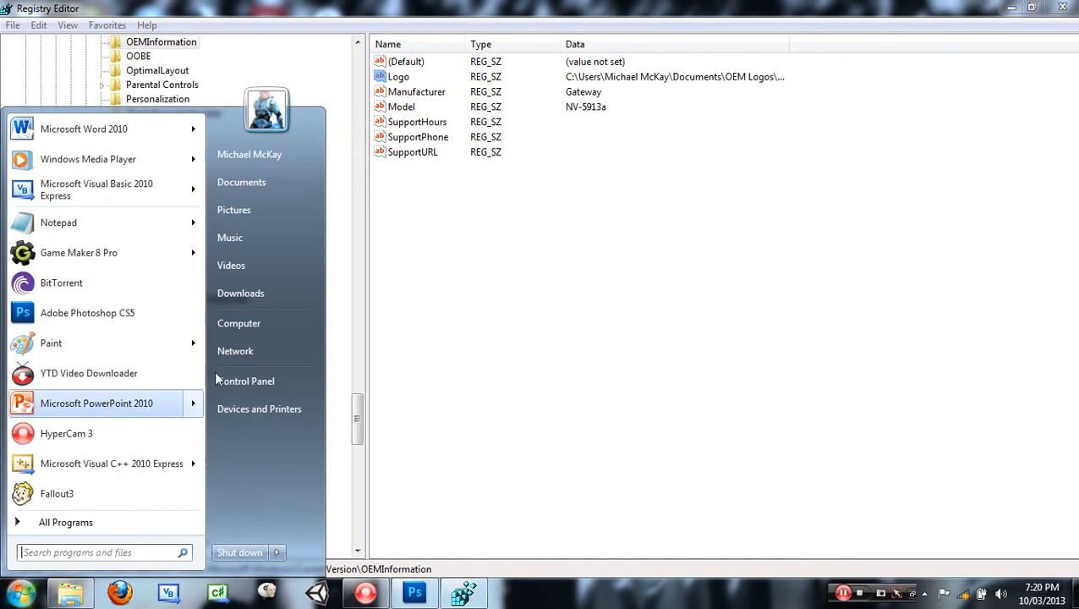
{"action": "left_click", "coordinate": [258, 319]}
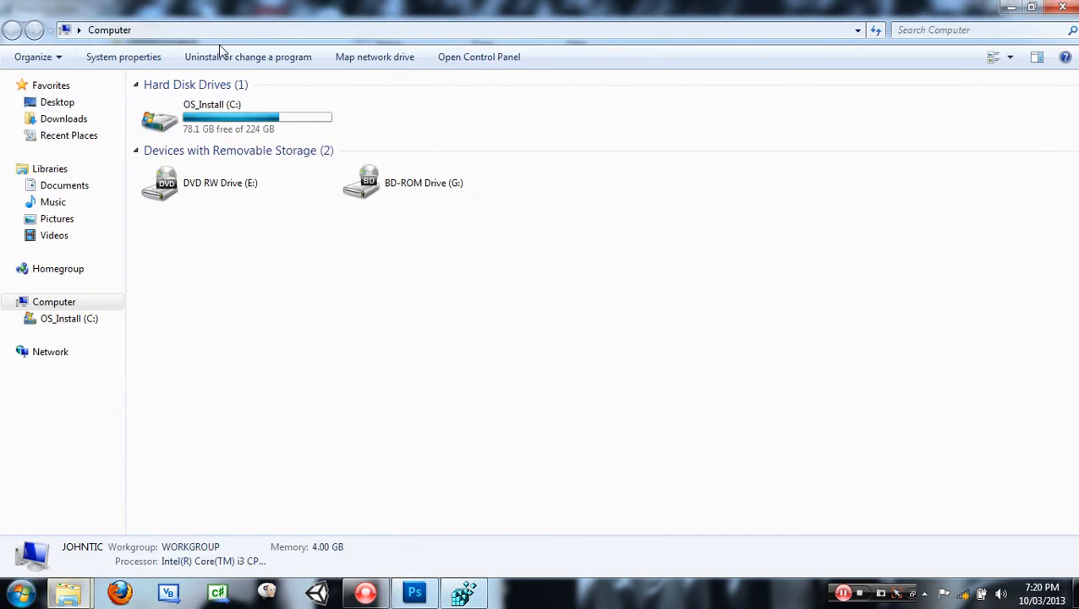
{"action": "left_click", "coordinate": [139, 58]}
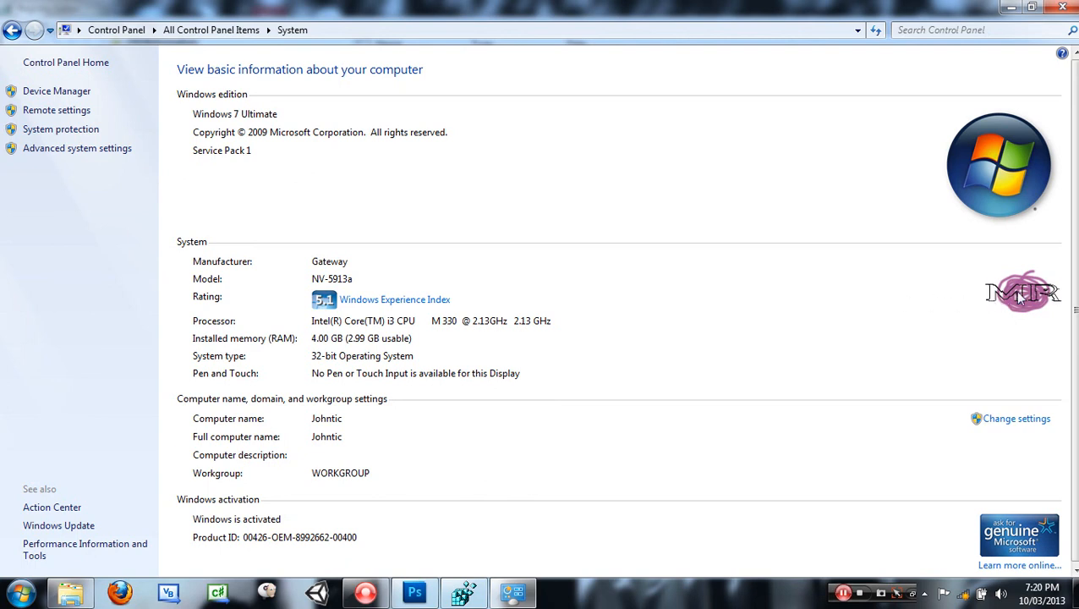
{"action": "left_click", "coordinate": [1064, 7]}
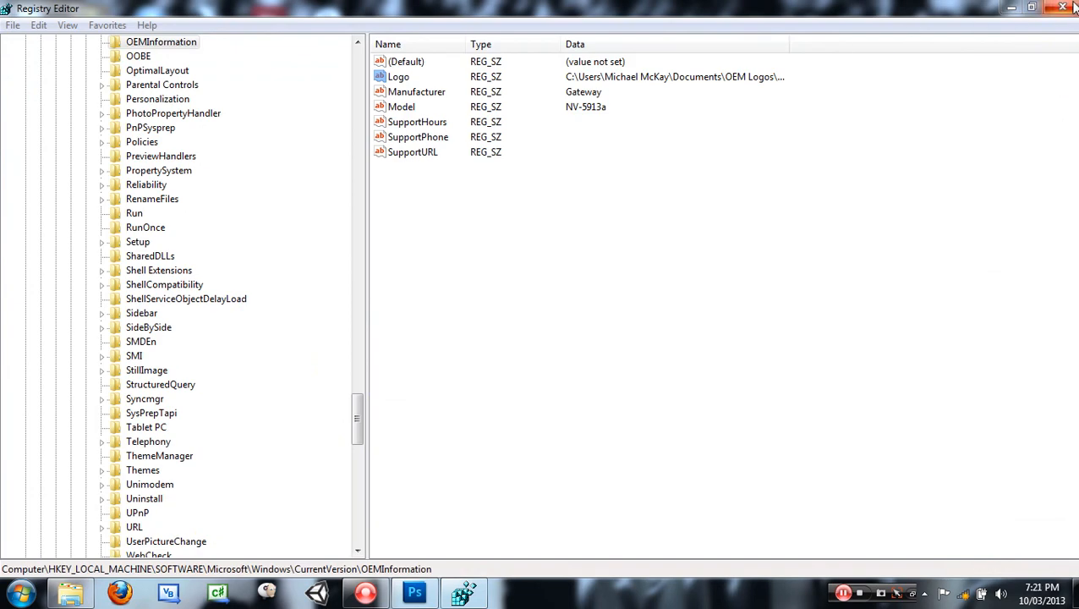
{"action": "left_click", "coordinate": [1065, 6]}
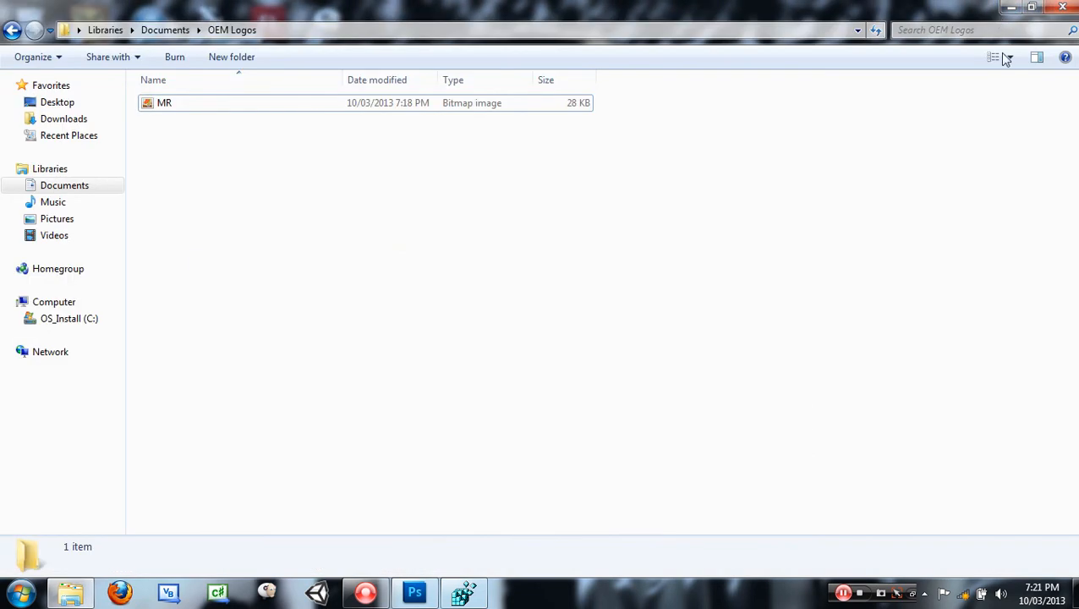